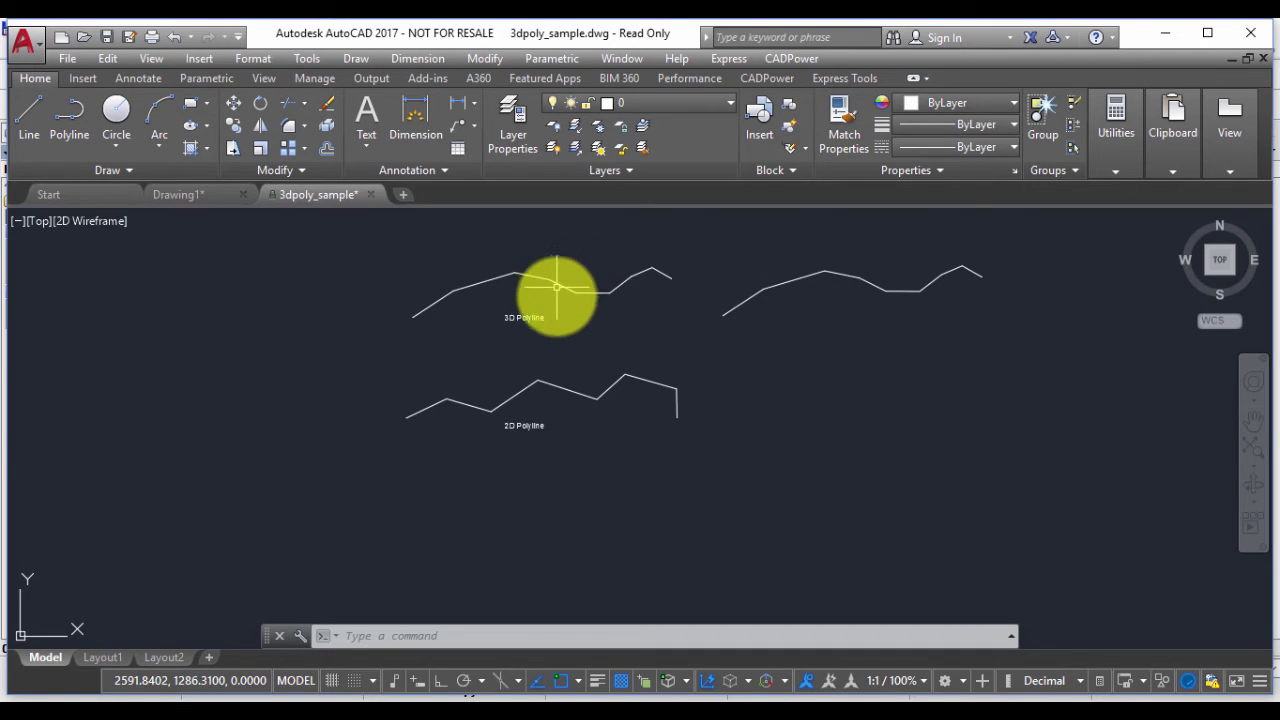
Pan and zoom in until the labeled 3D Polyline and 2D Polyline samples fill the view
middle_click_drag(571, 314, 625, 357)
scroll(625, 357, "up", 2)
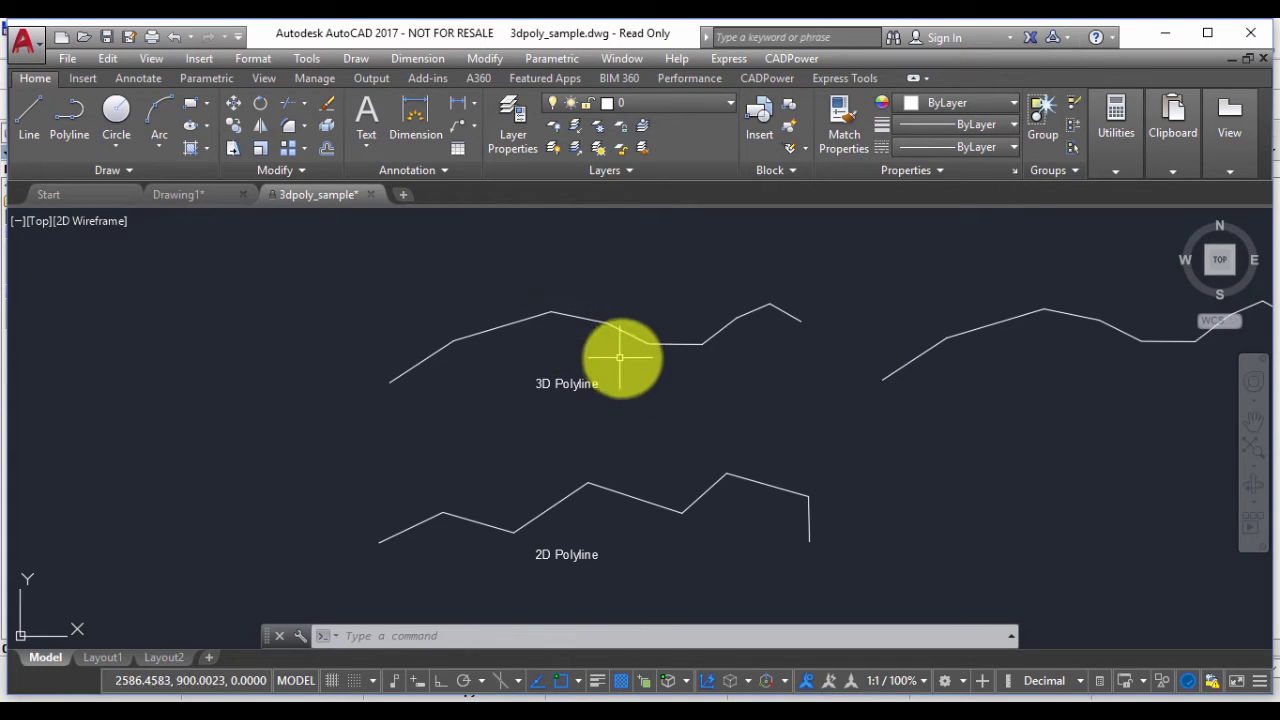
left_click(617, 331)
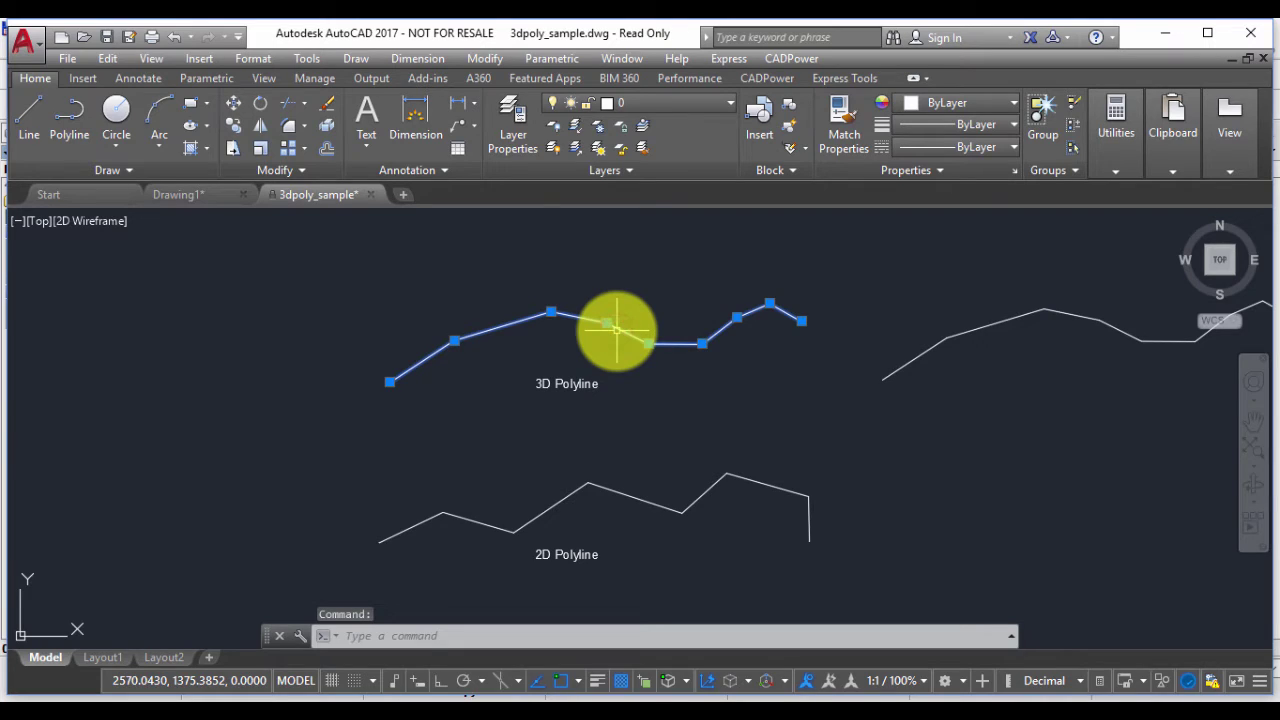
type("propert")
key("Return")
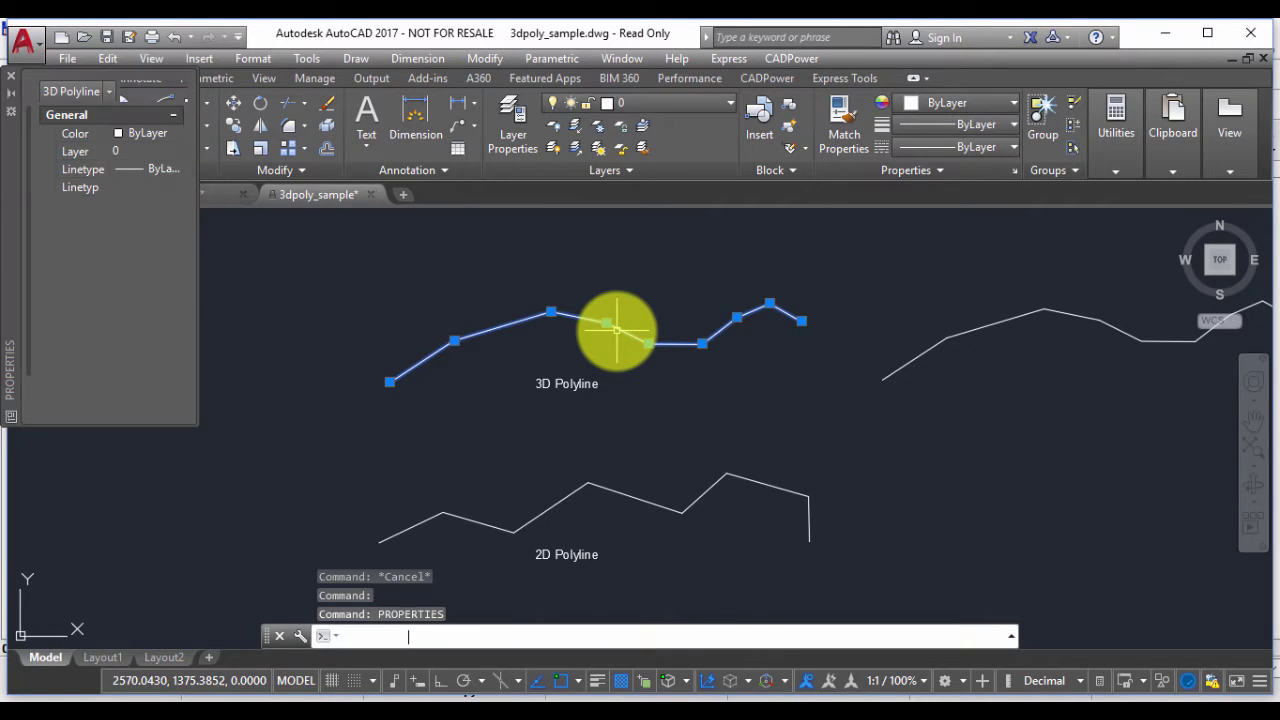
left_click(166, 336)
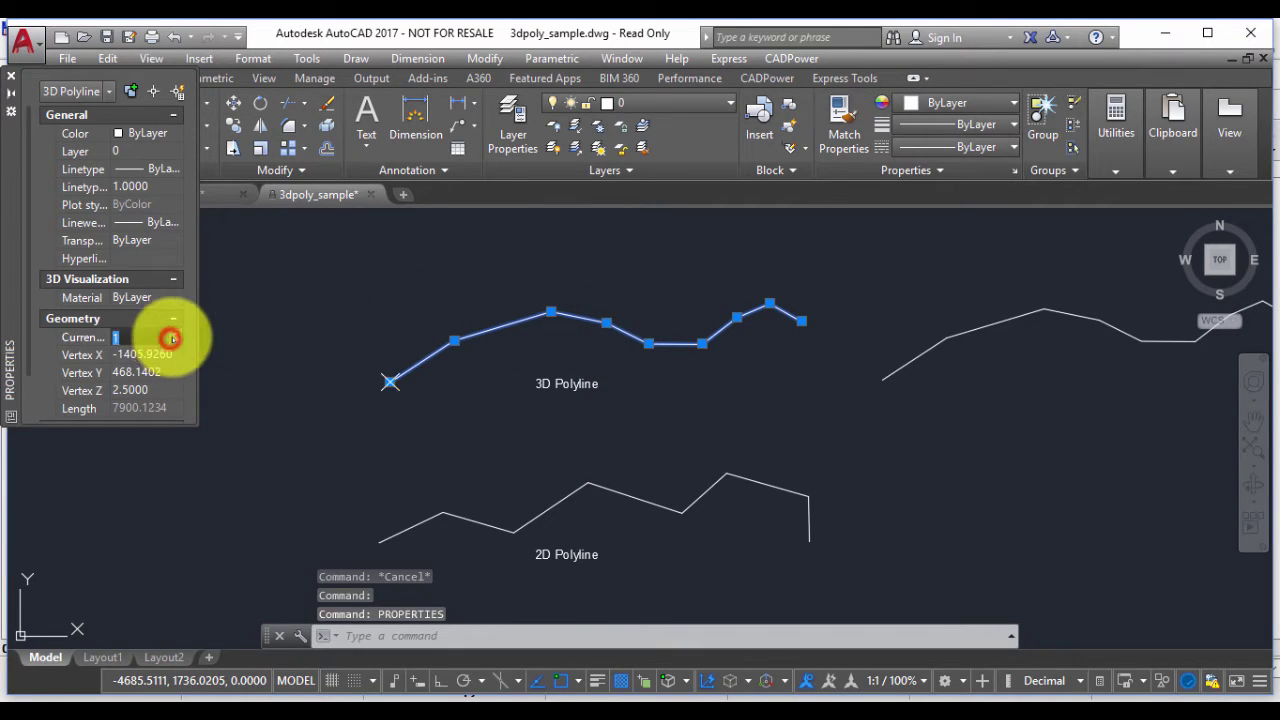
left_click(174, 336)
left_click(174, 333)
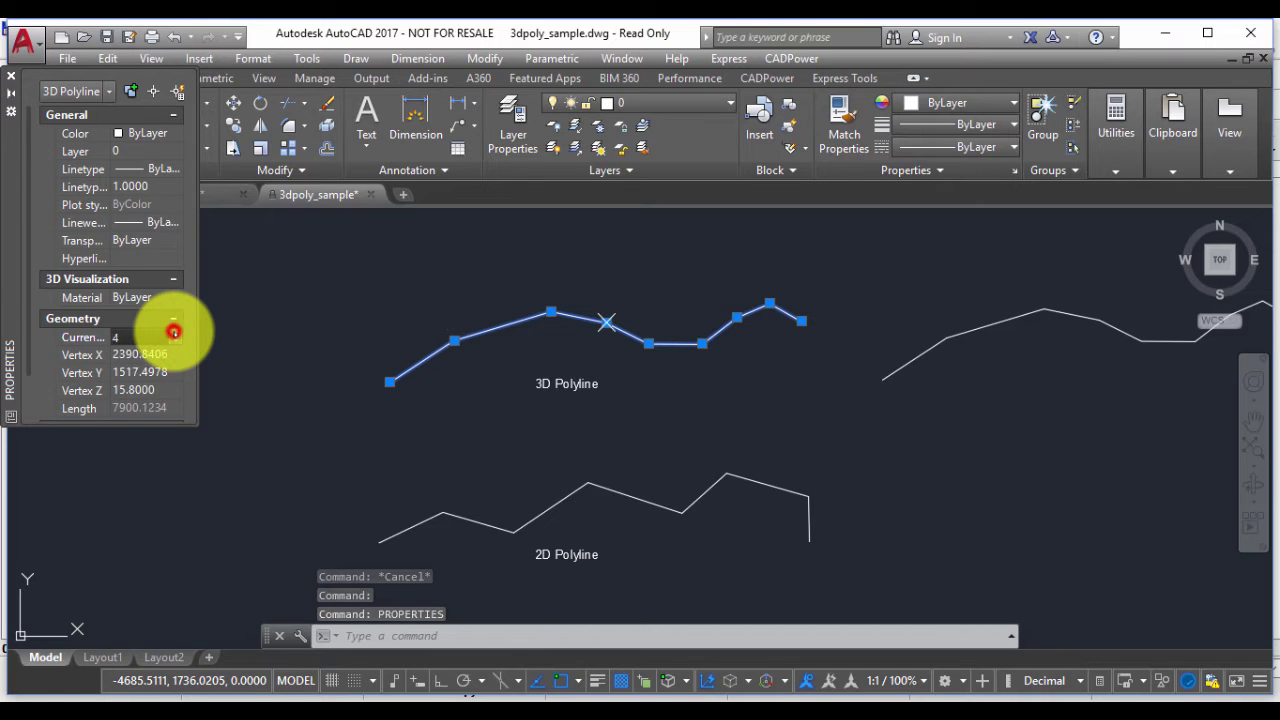
left_click(174, 333)
left_click(174, 333)
left_click(174, 333)
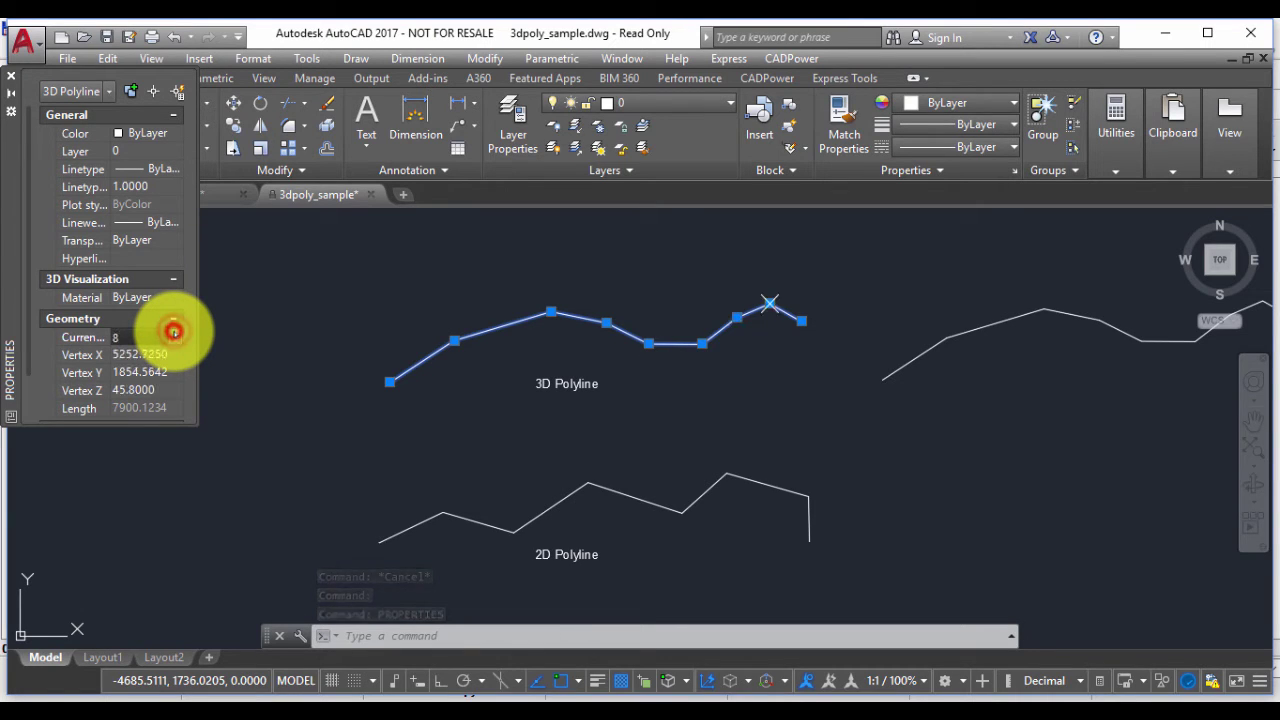
left_click(174, 333)
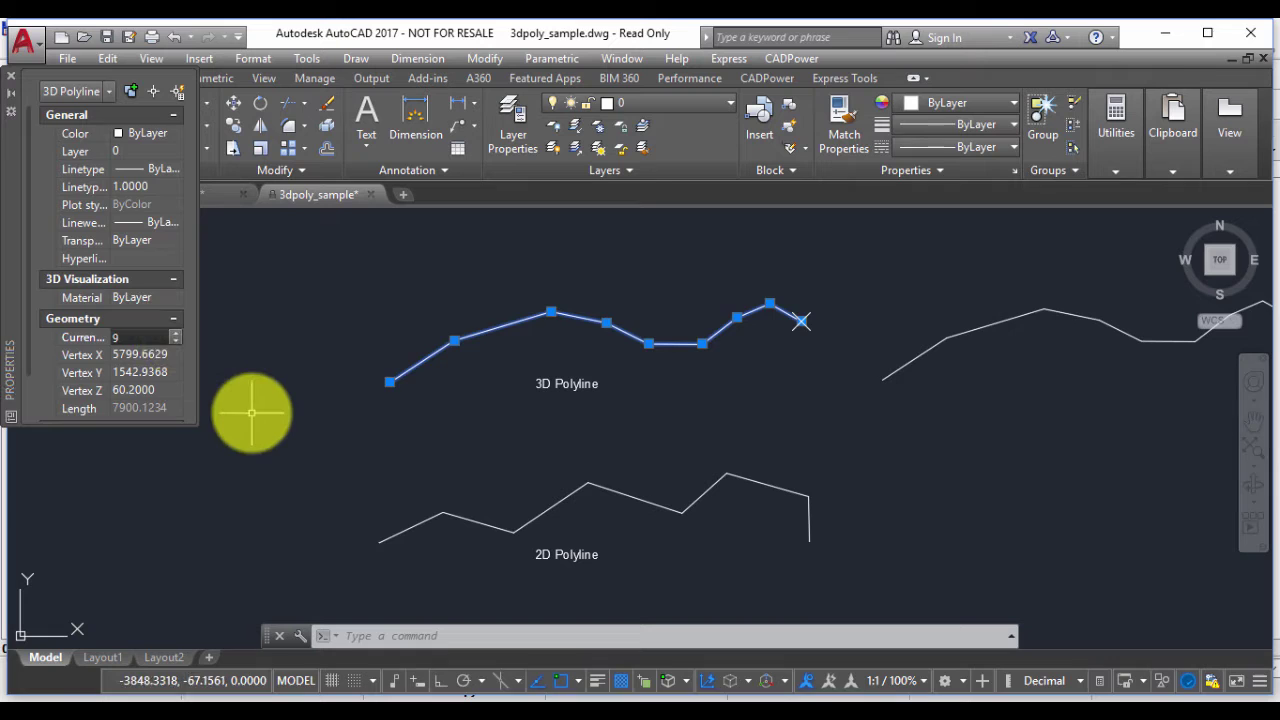
key("Escape")
key("Escape")
key("Escape")
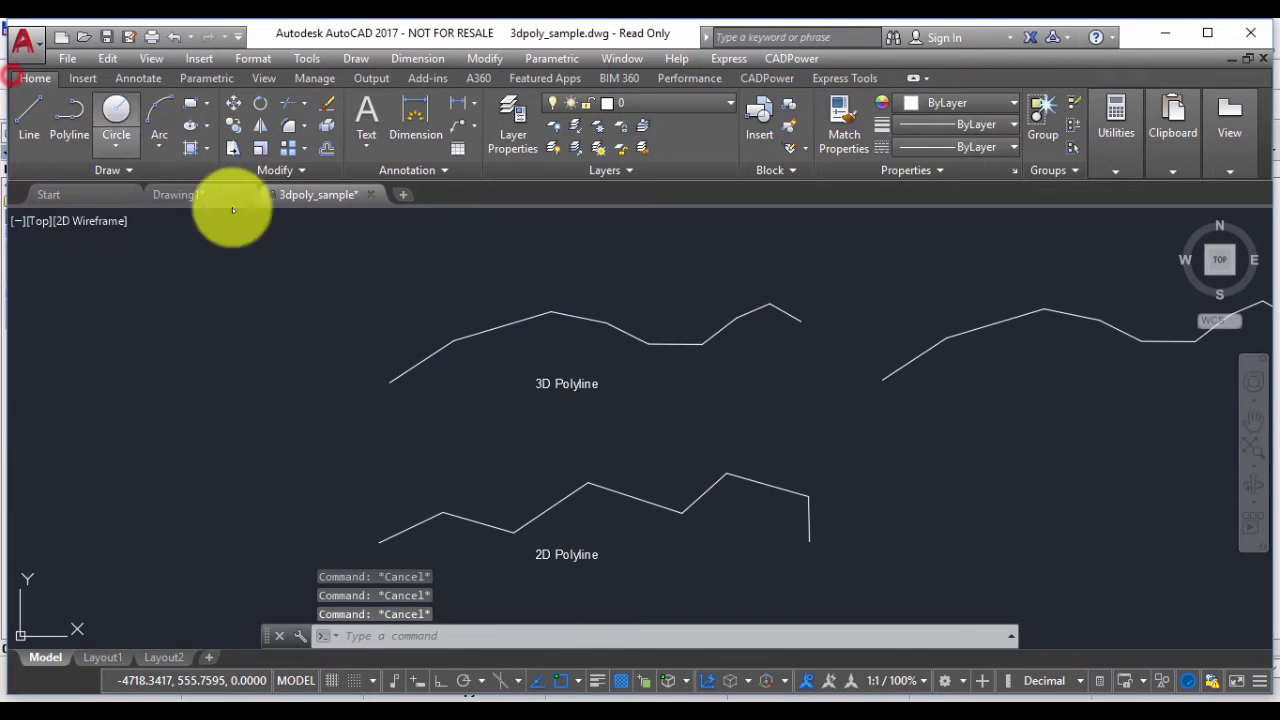
Launch CADPower's 3D-to-2D command from Polyline Tools > Change 2d -> 3d -> 2d
left_click(787, 57)
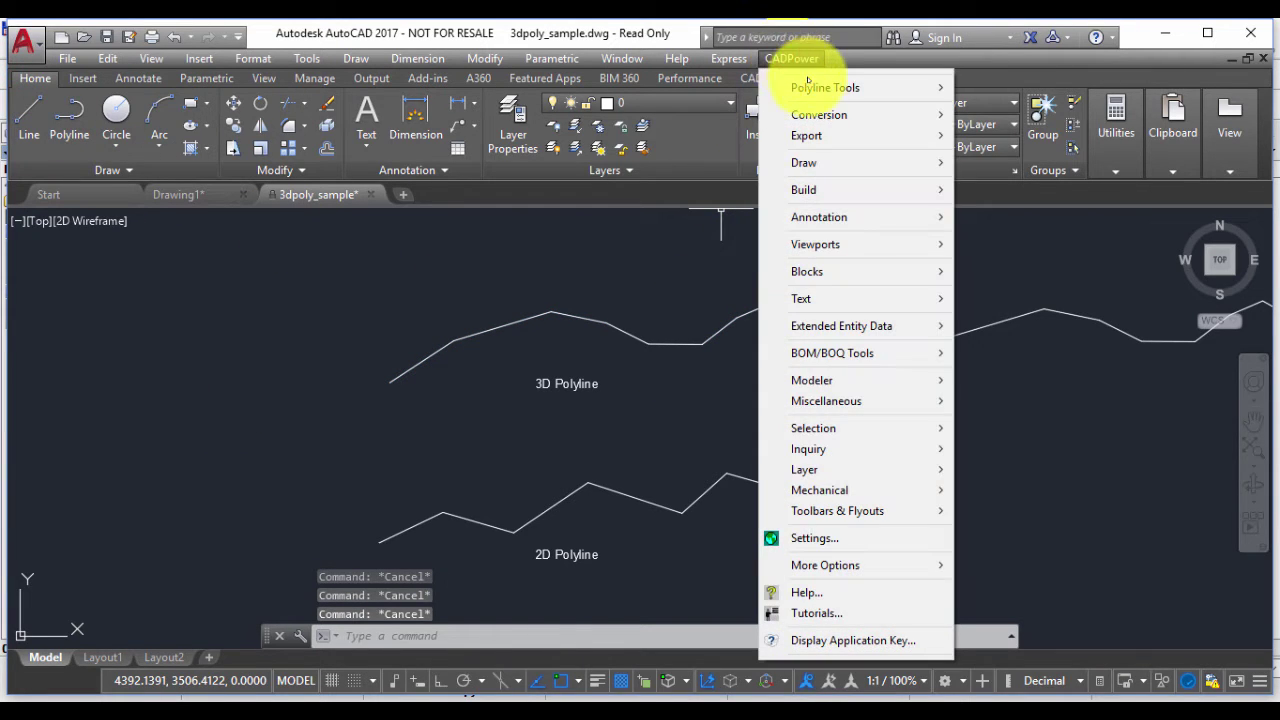
mouse_move(800, 87)
mouse_move(1020, 107)
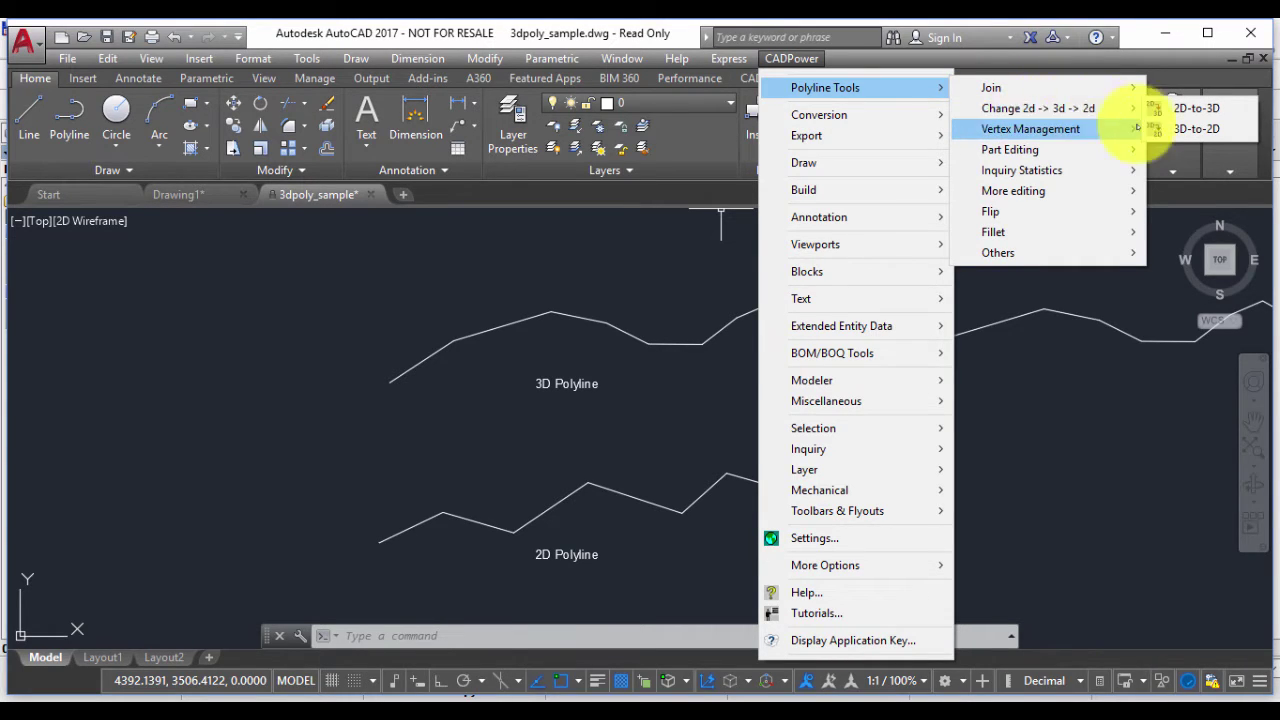
left_click(1192, 130)
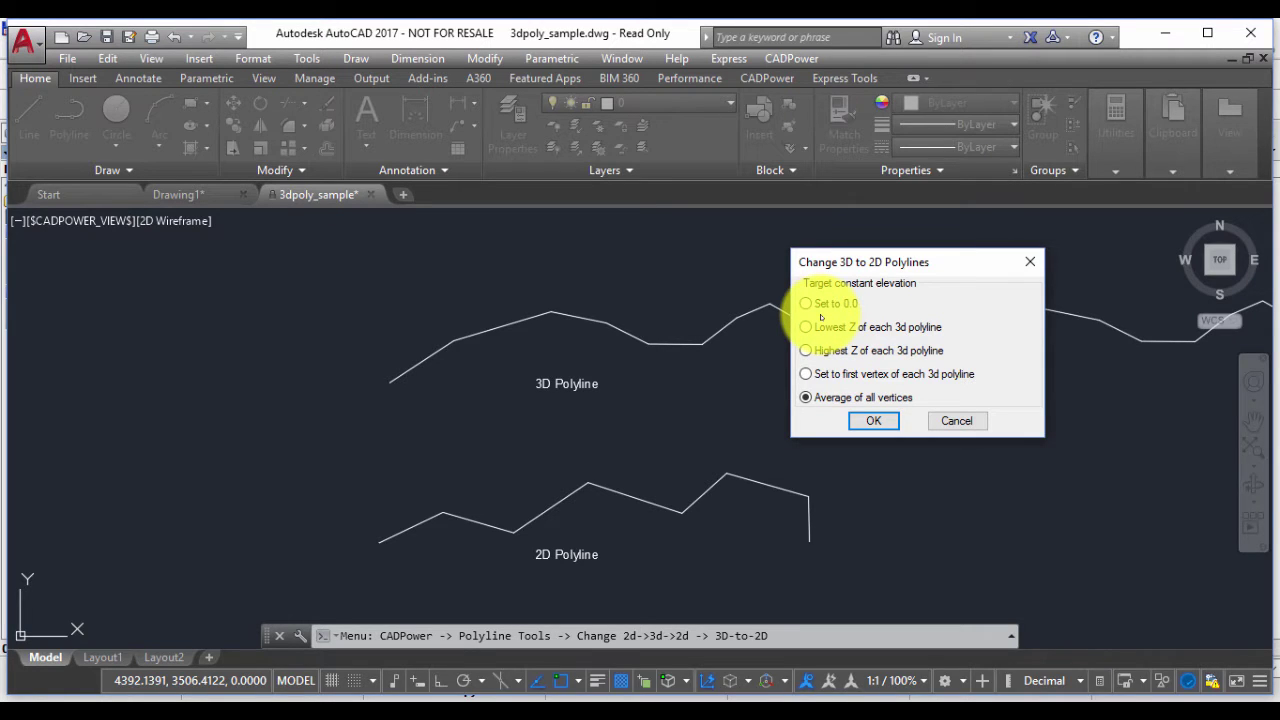
Flatten the window-selected 3D polyline to elevation 0.0 using 'Set to 0.0' and Scan selected objects
left_click(808, 305)
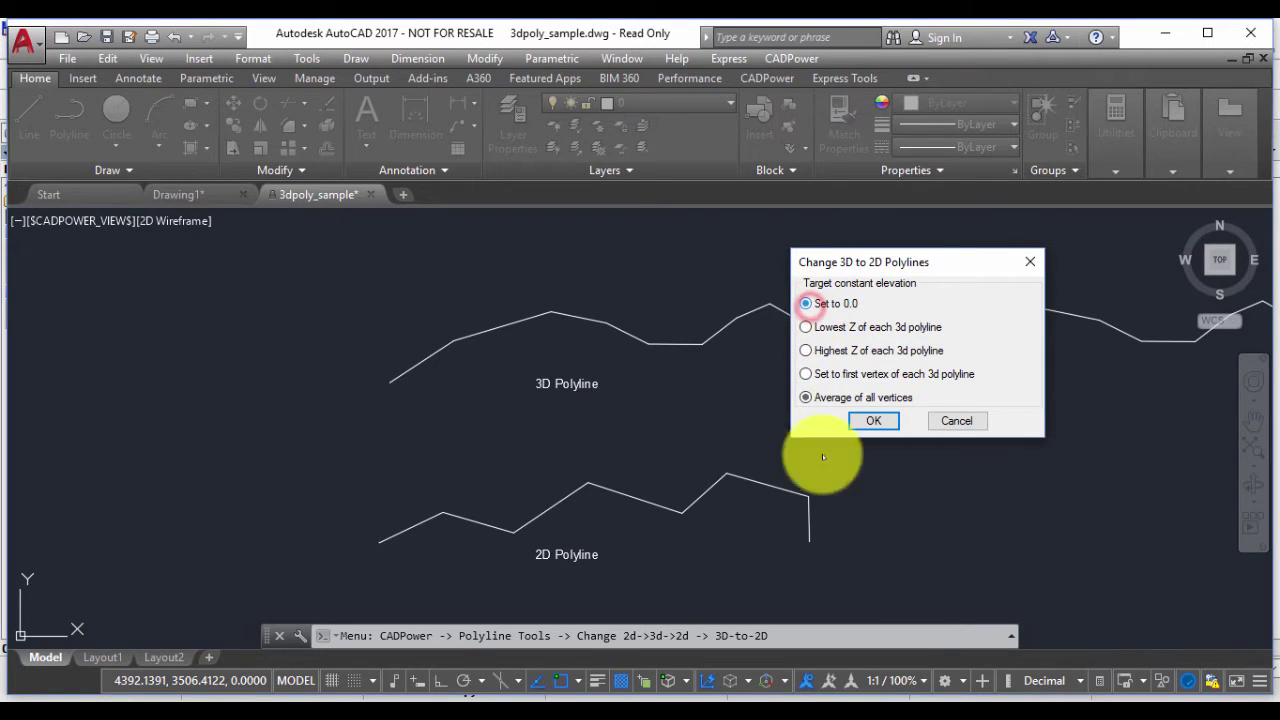
left_click(874, 420)
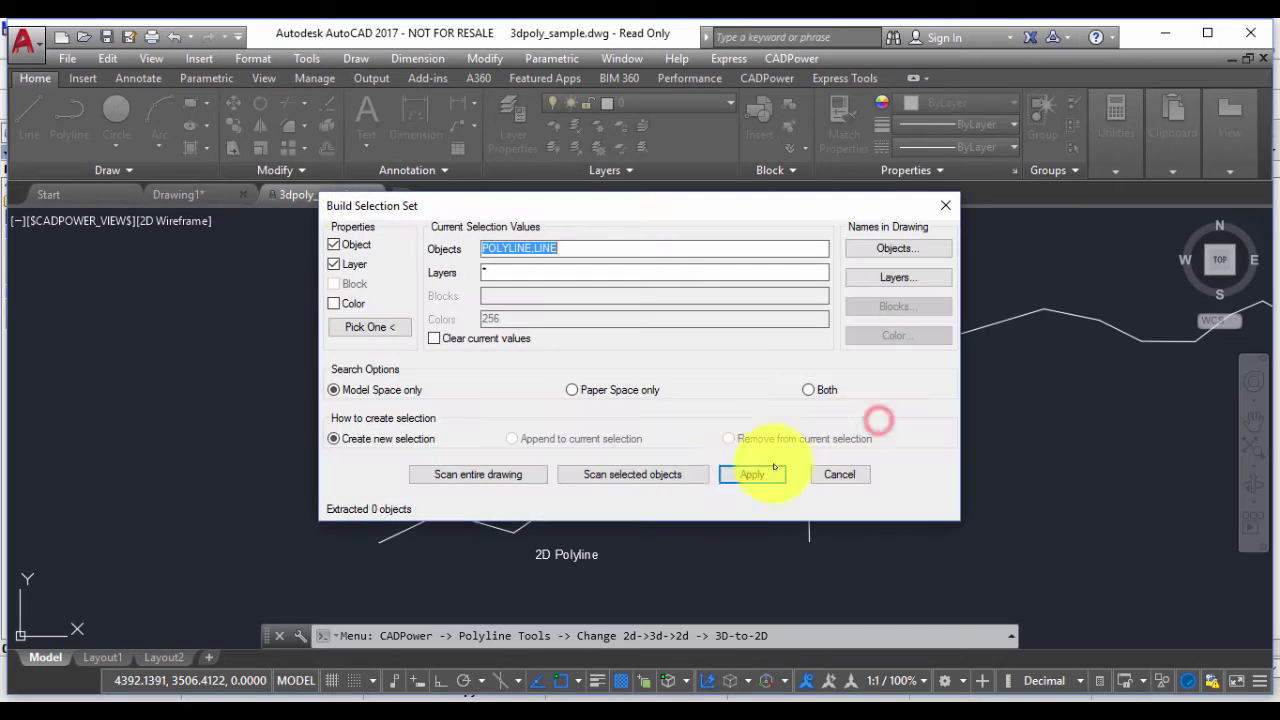
left_click(676, 476)
left_click(737, 271)
left_click(646, 389)
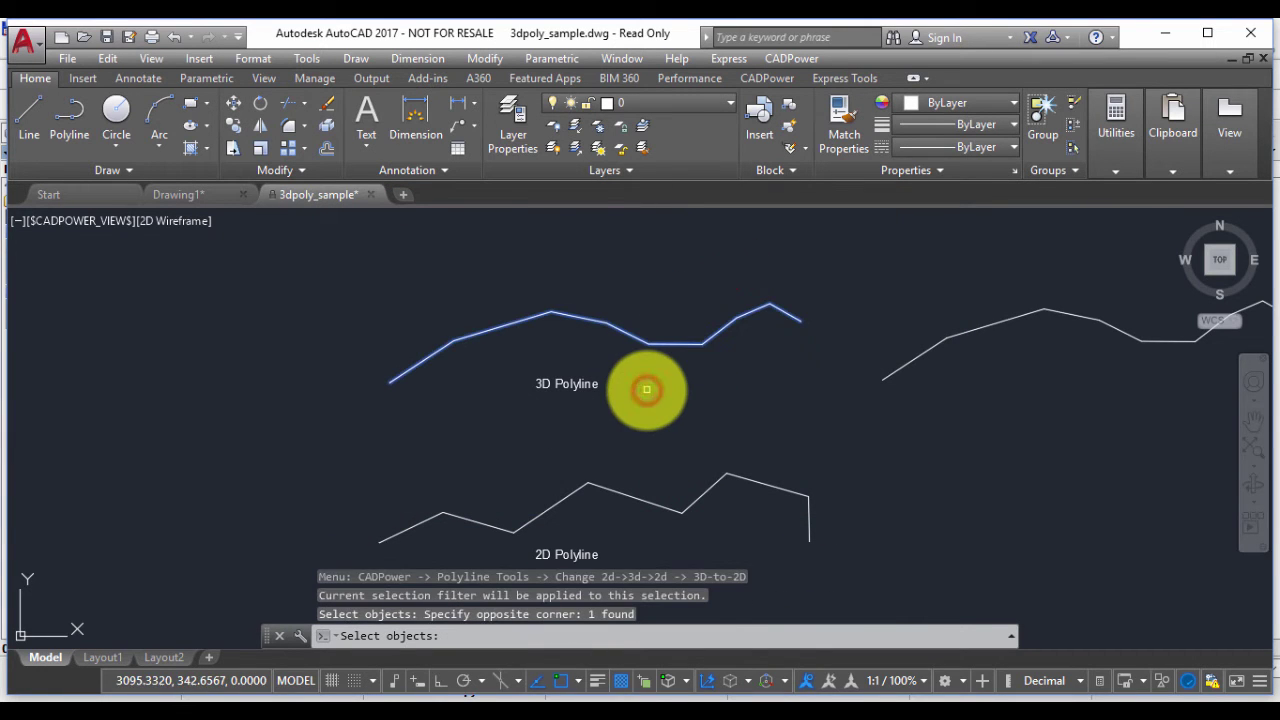
key("Return")
left_click(754, 474)
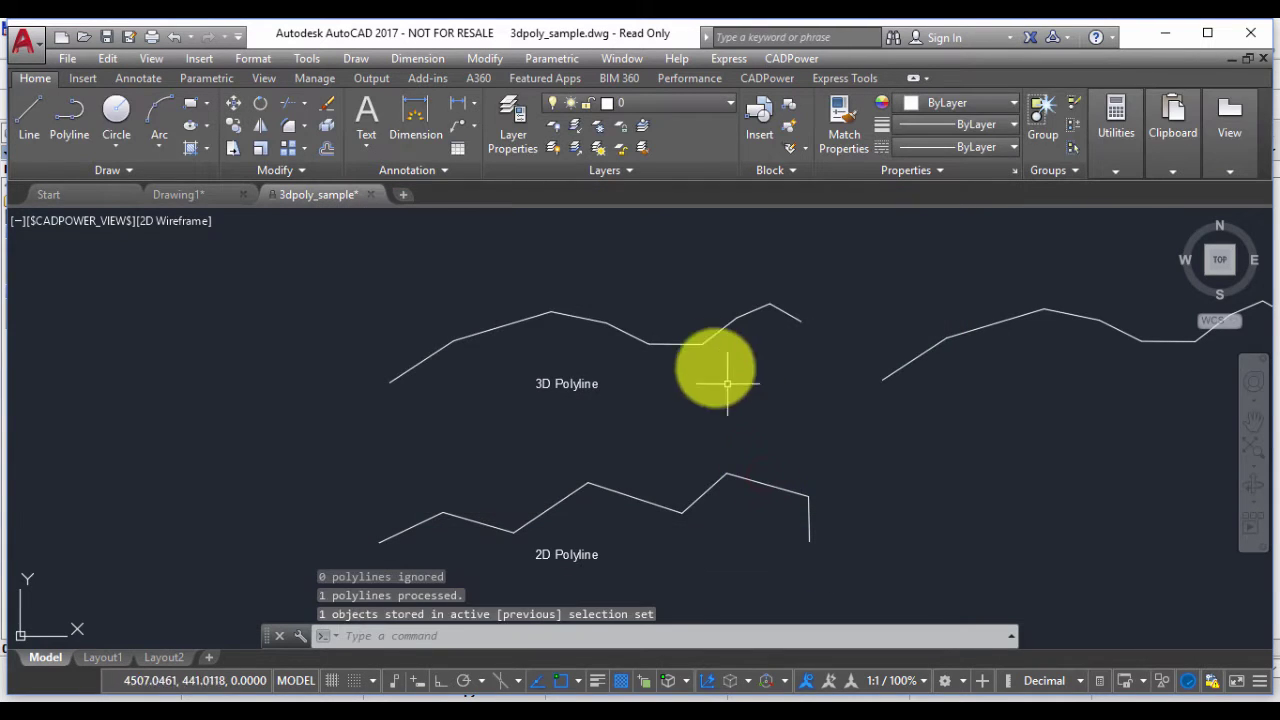
key("ctrl+1")
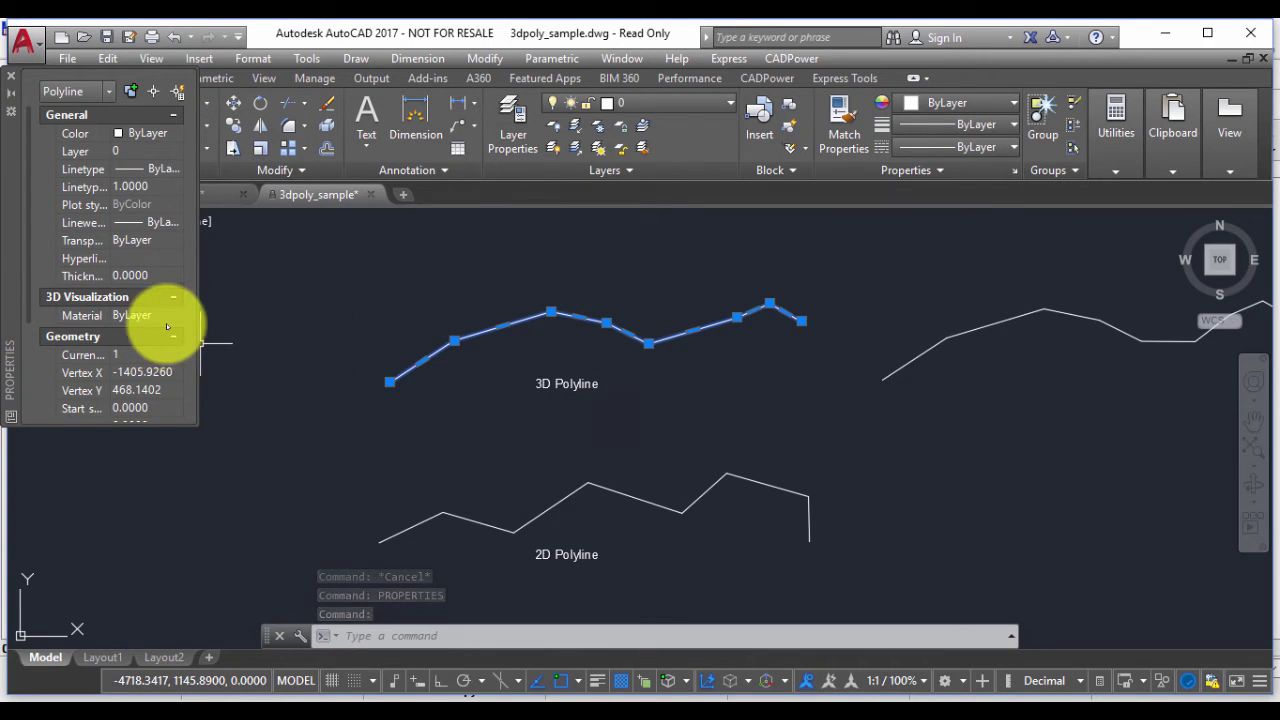
left_click(151, 355)
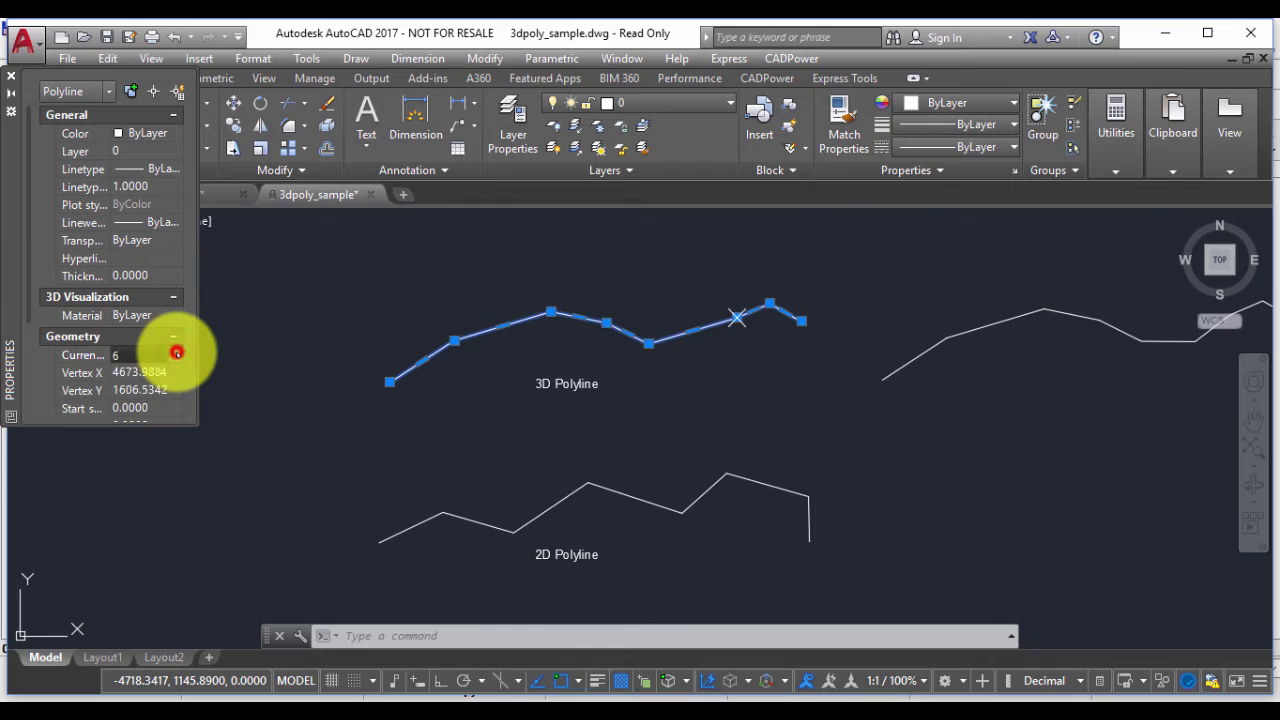
key("Escape")
key("Escape")
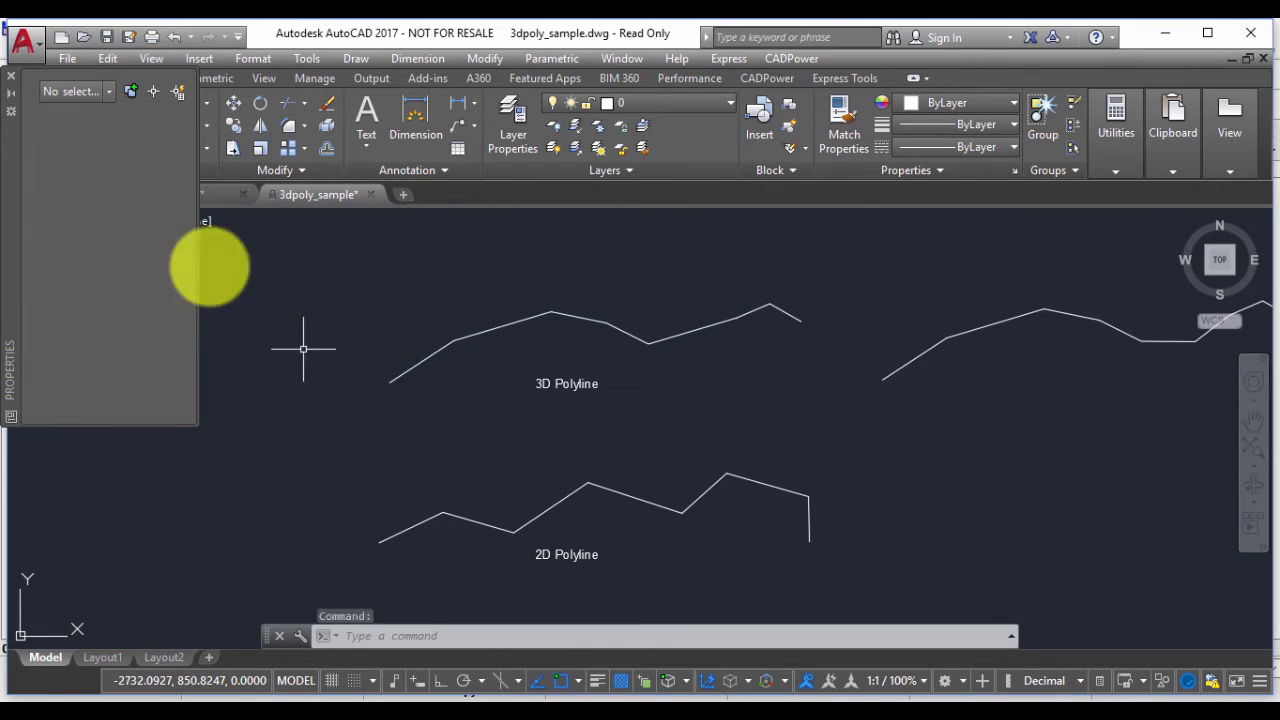
Window-select and erase the flattened polyline
left_click(12, 46)
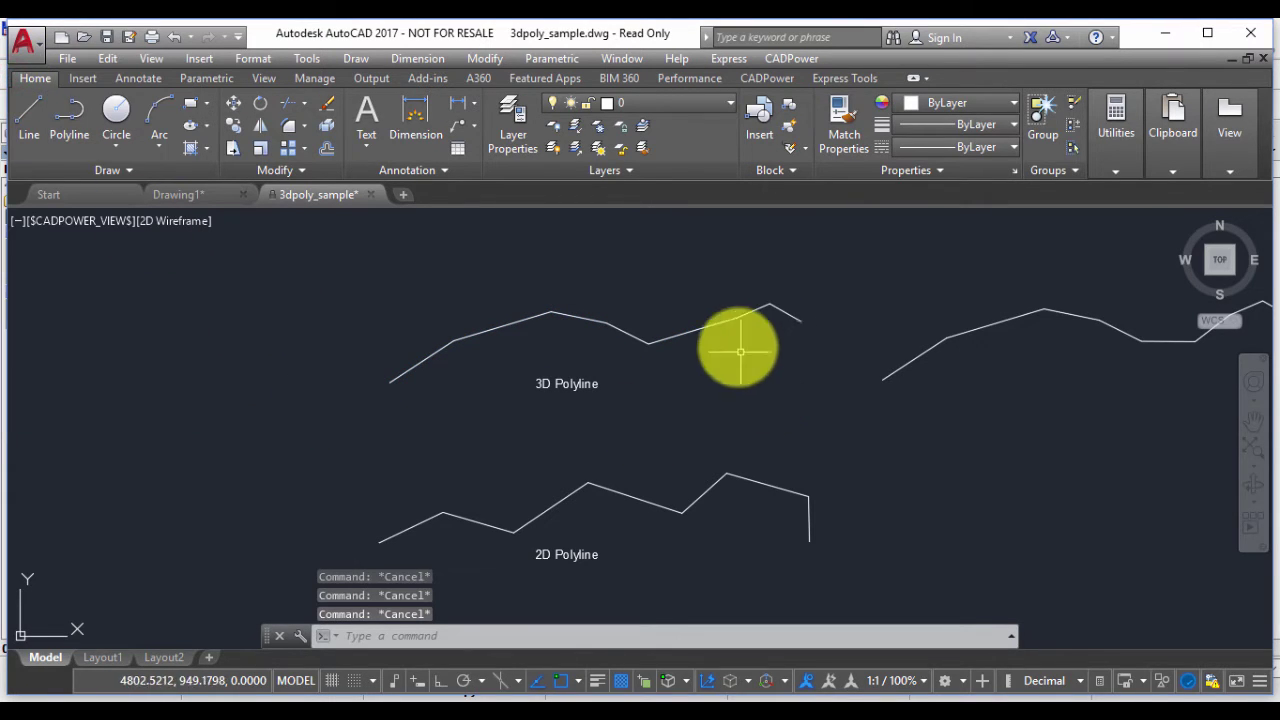
left_click(795, 295)
key("Delete")
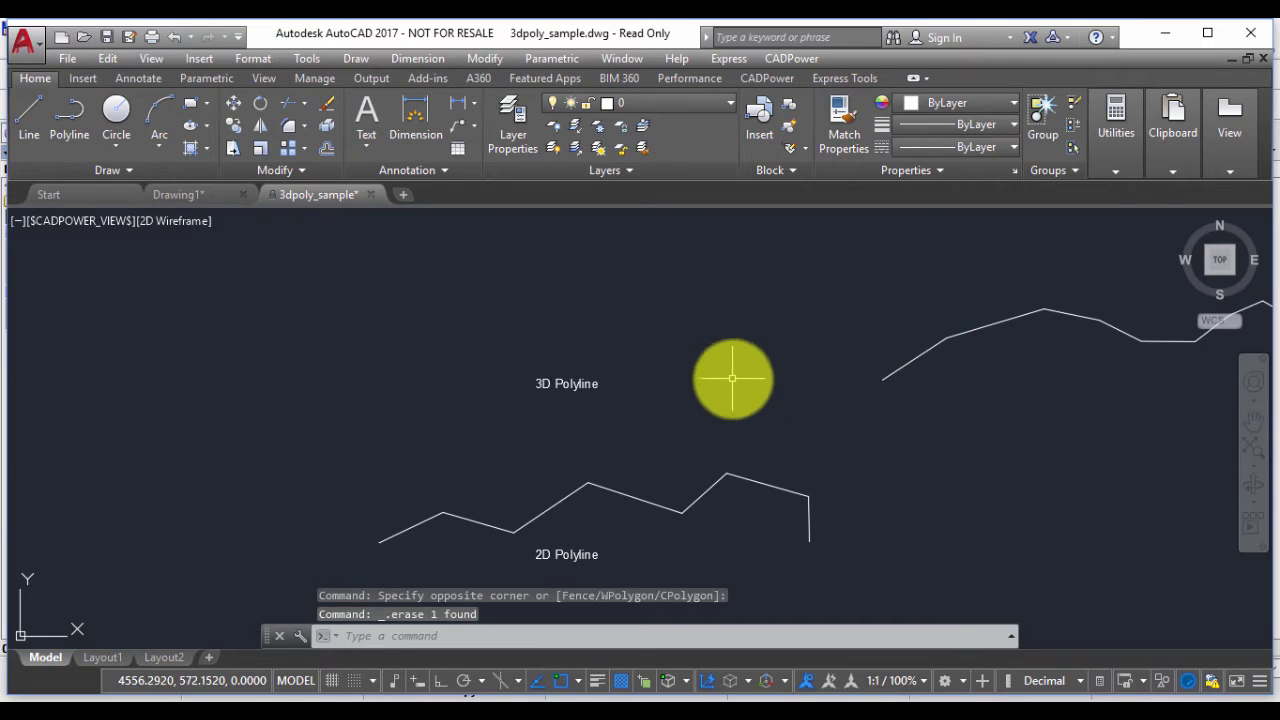
Copy the right-hand 3D polyline with cp to sit above the 3D Polyline label
type("cp")
key("Return")
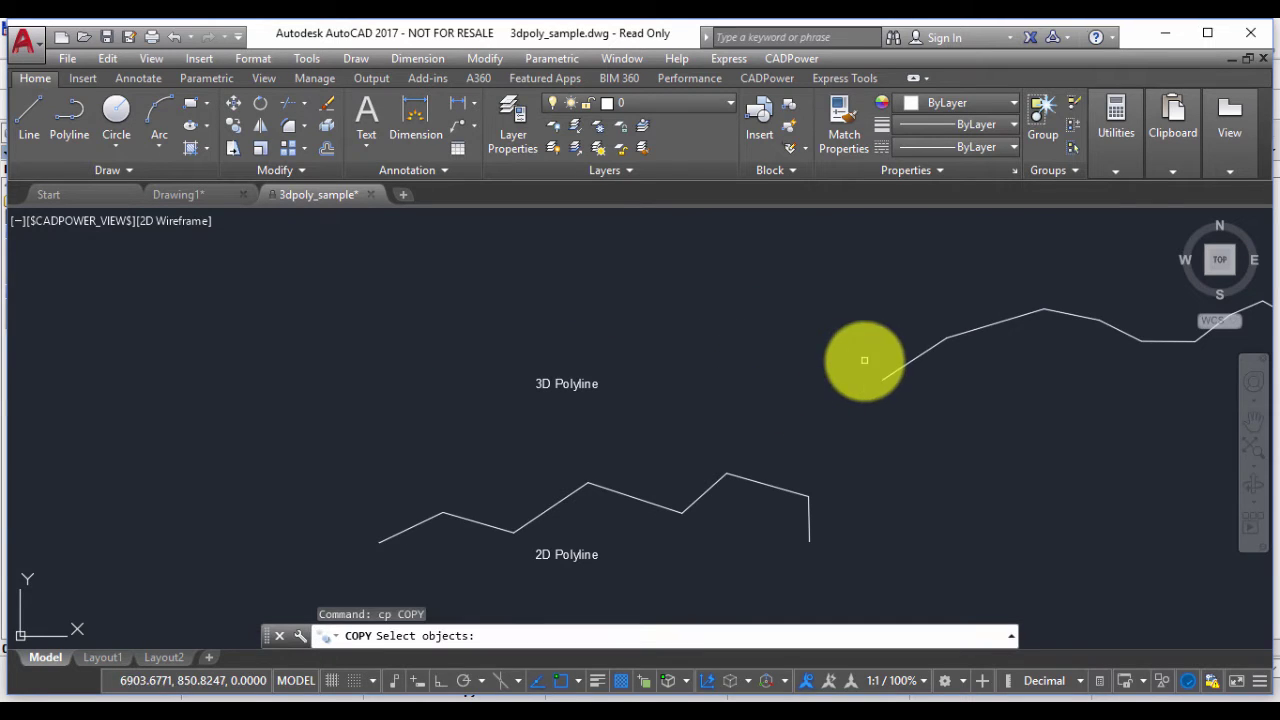
left_click(897, 373)
key("Return")
left_click(888, 377)
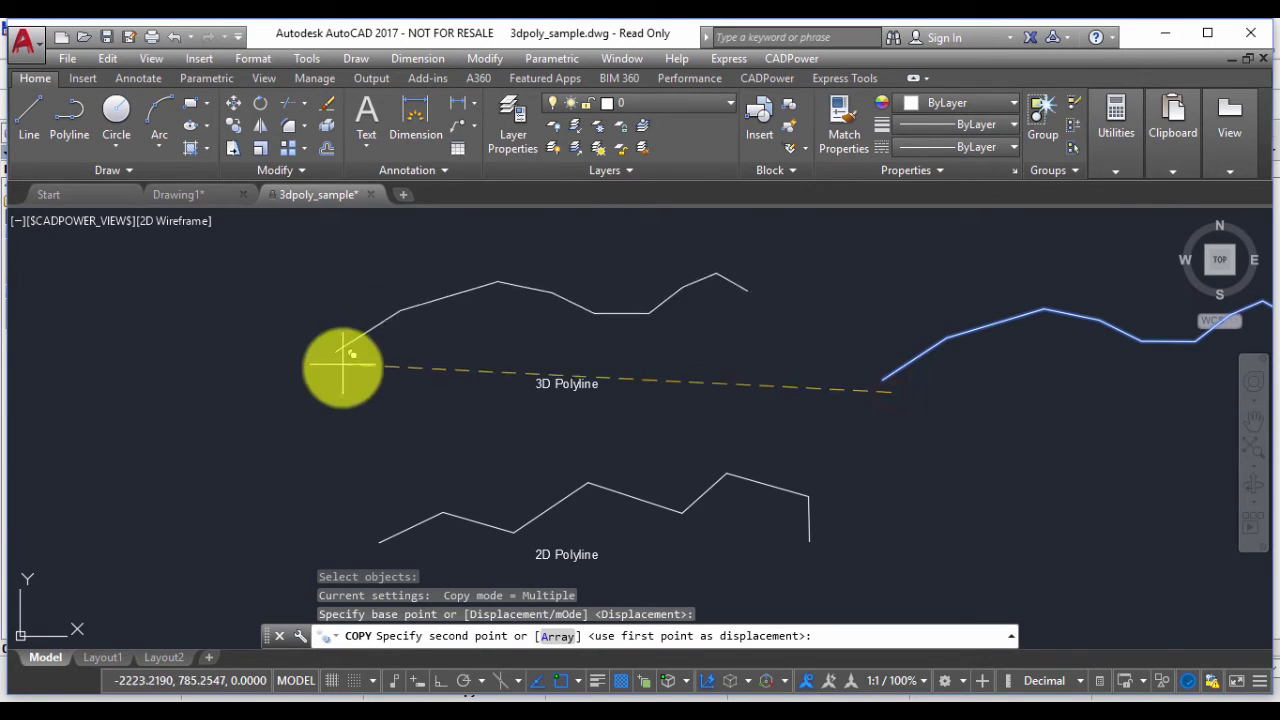
left_click(360, 372)
key("Escape")
Launch CADPower's 3D-to-2D polyline conversion again
left_click(790, 58)
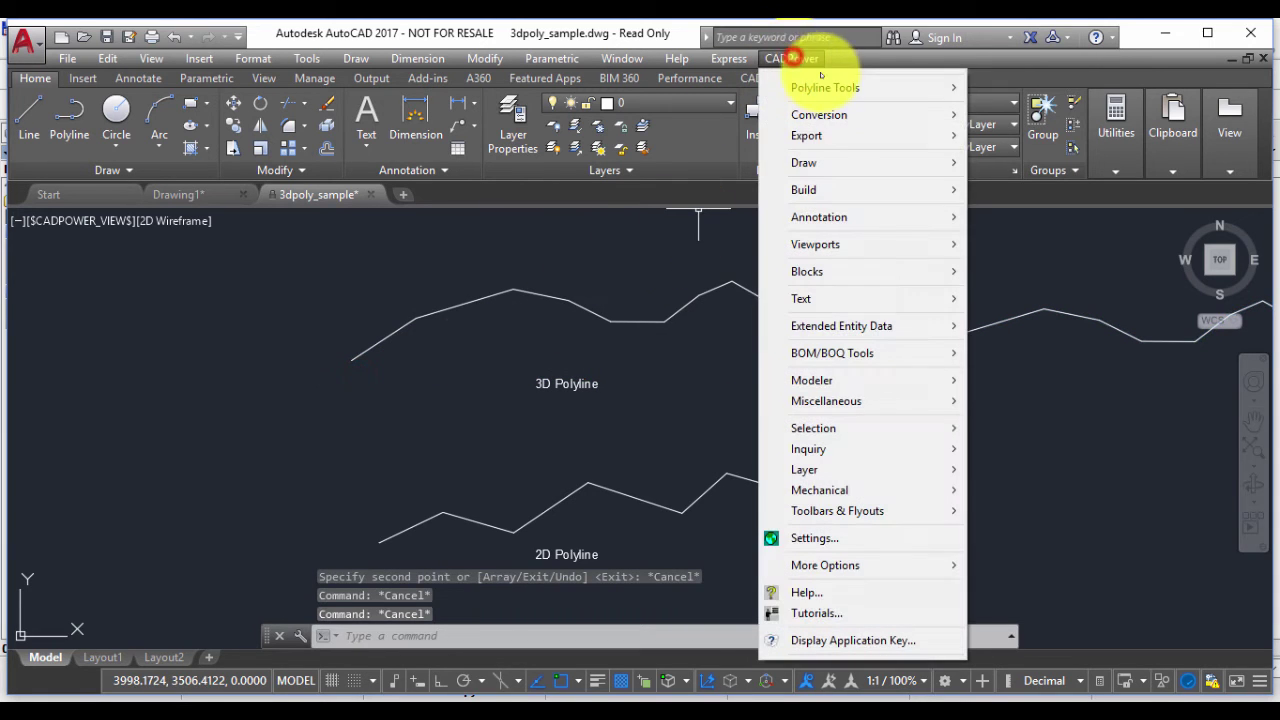
mouse_move(928, 87)
left_click(1205, 125)
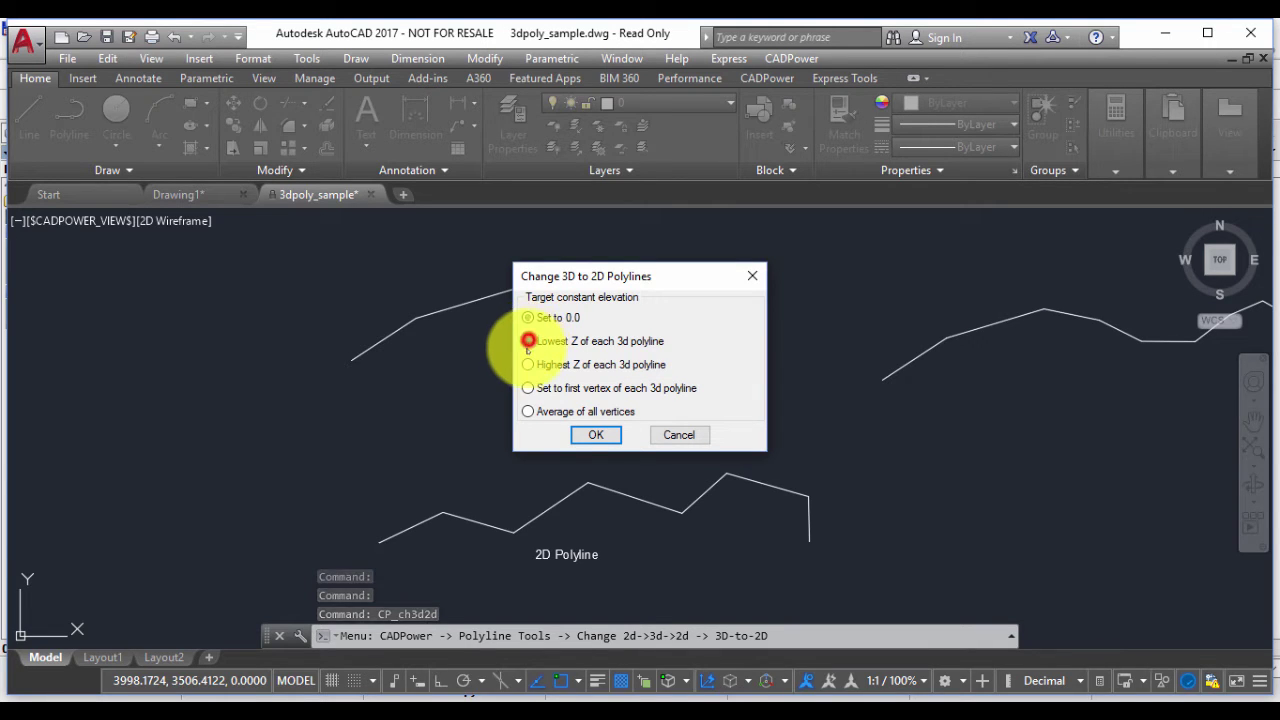
Flatten the copied 3D polyline to its lowest Z elevation via Scan selected objects
left_click(528, 341)
left_click(597, 440)
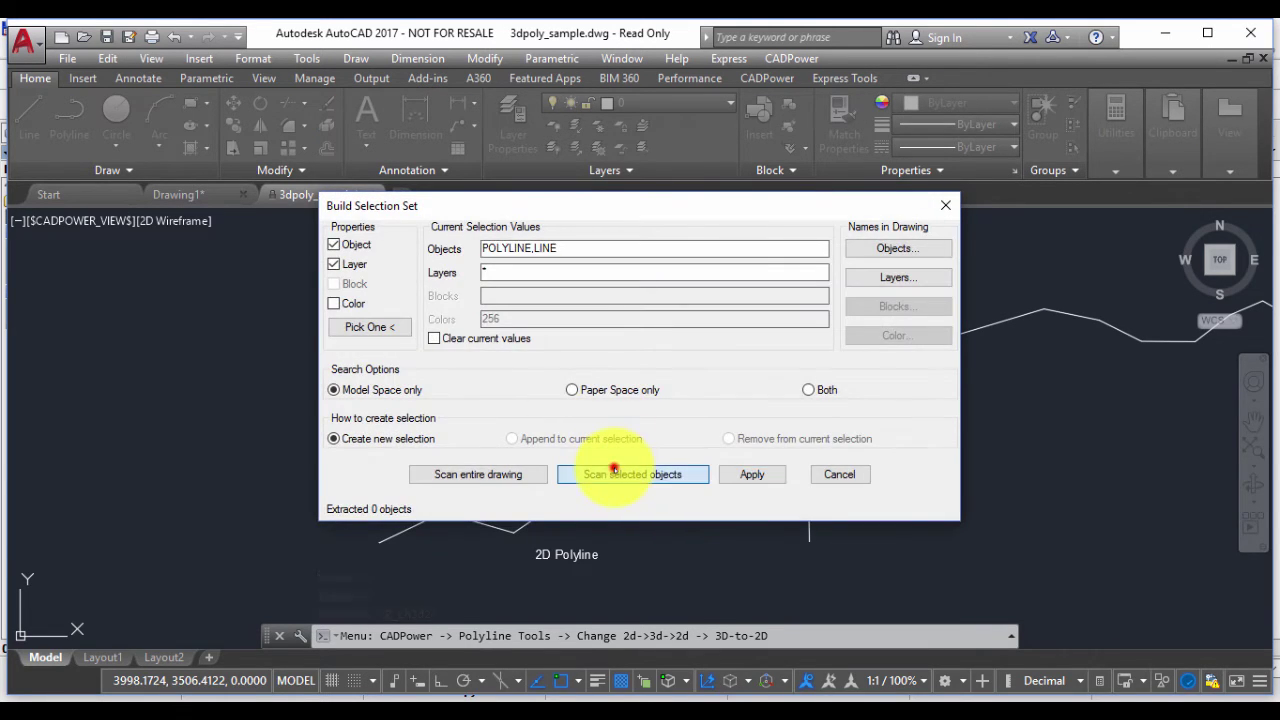
left_click(617, 472)
left_click(726, 283)
key("Return")
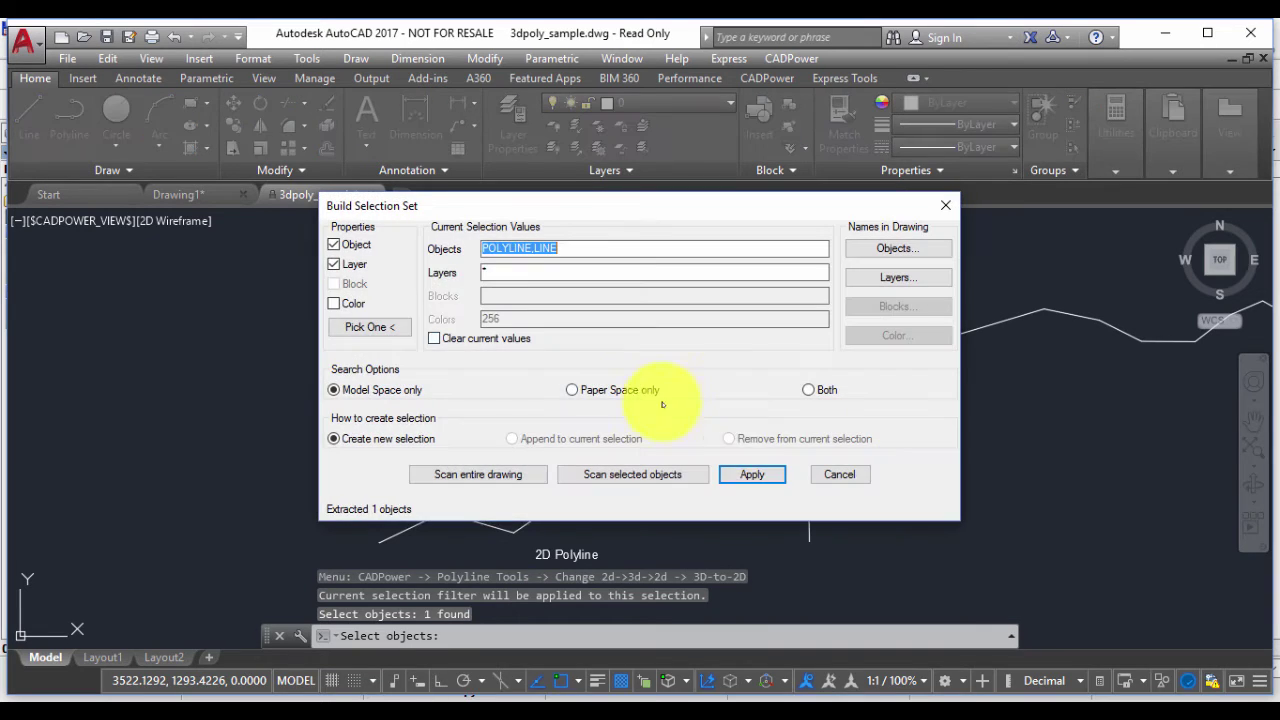
left_click(750, 475)
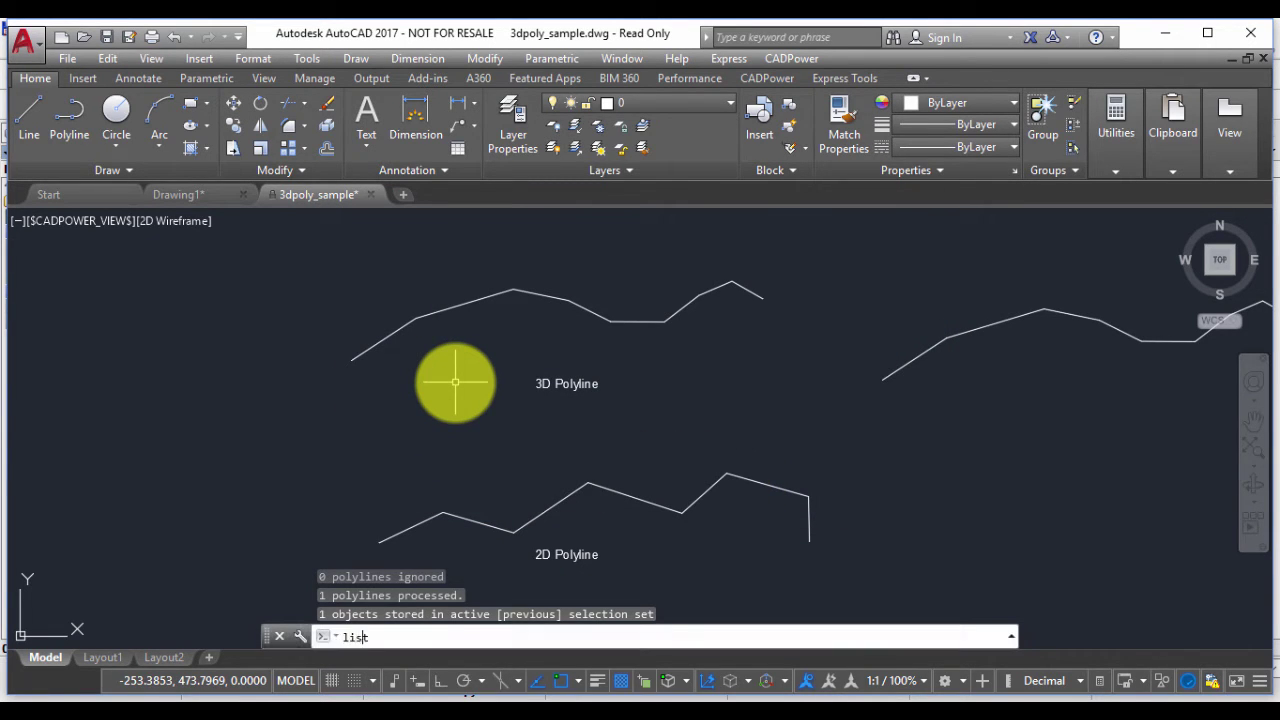
key("Return")
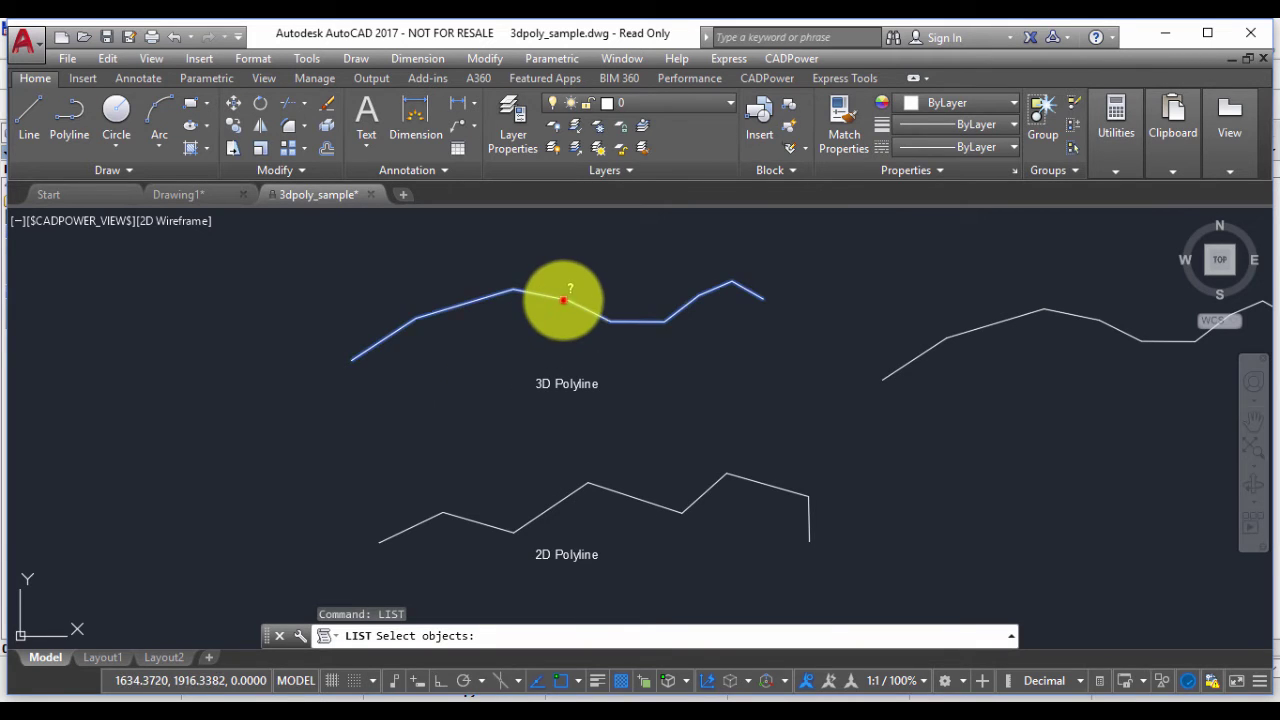
left_click(563, 299)
key("Return")
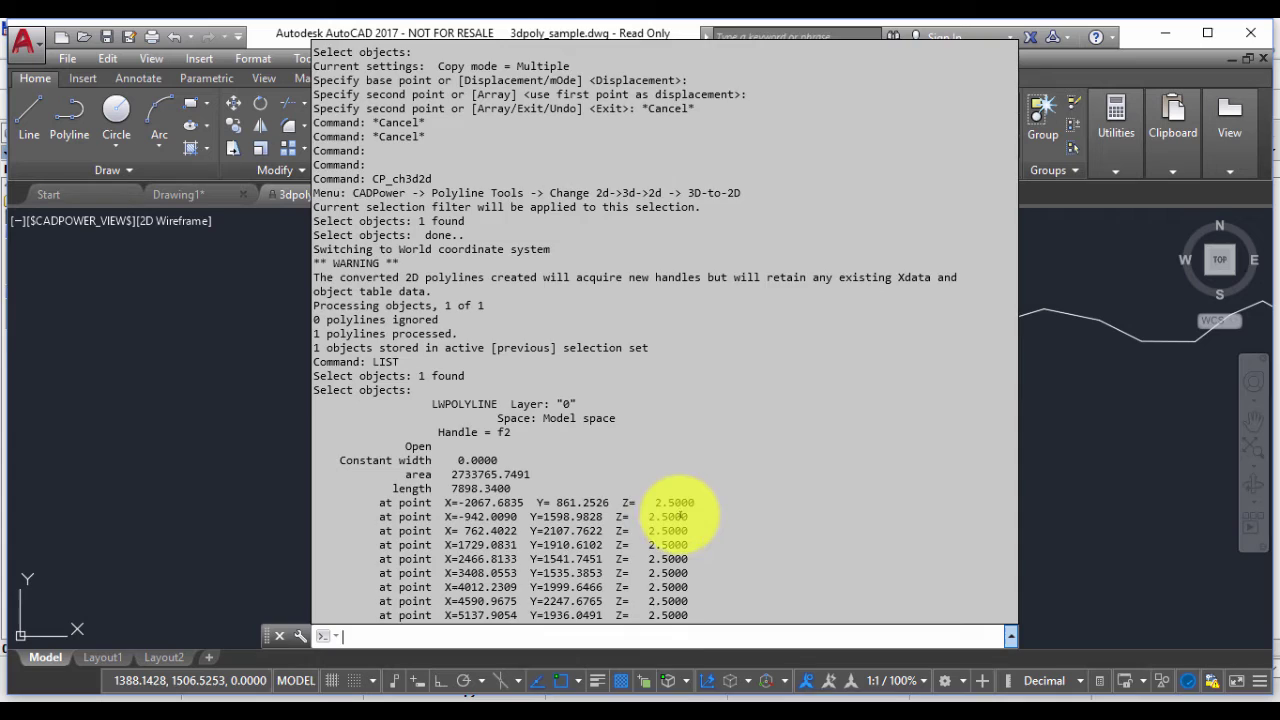
key("Escape")
key("Escape")
key("F2")
key("F2")
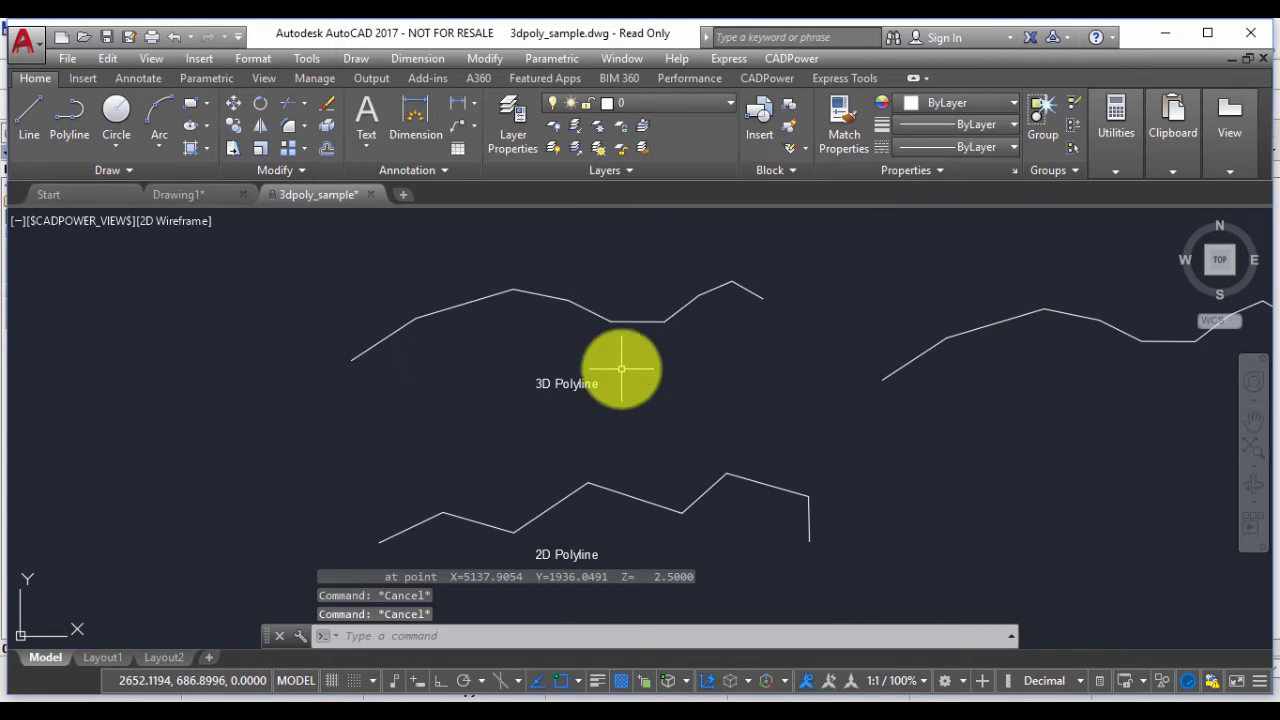
Window-select and delete the converted polyline
left_click(666, 280)
left_click(626, 357)
key("Delete")
Copy the original right-hand 3D polyline with co back into the vacated spot
type("co")
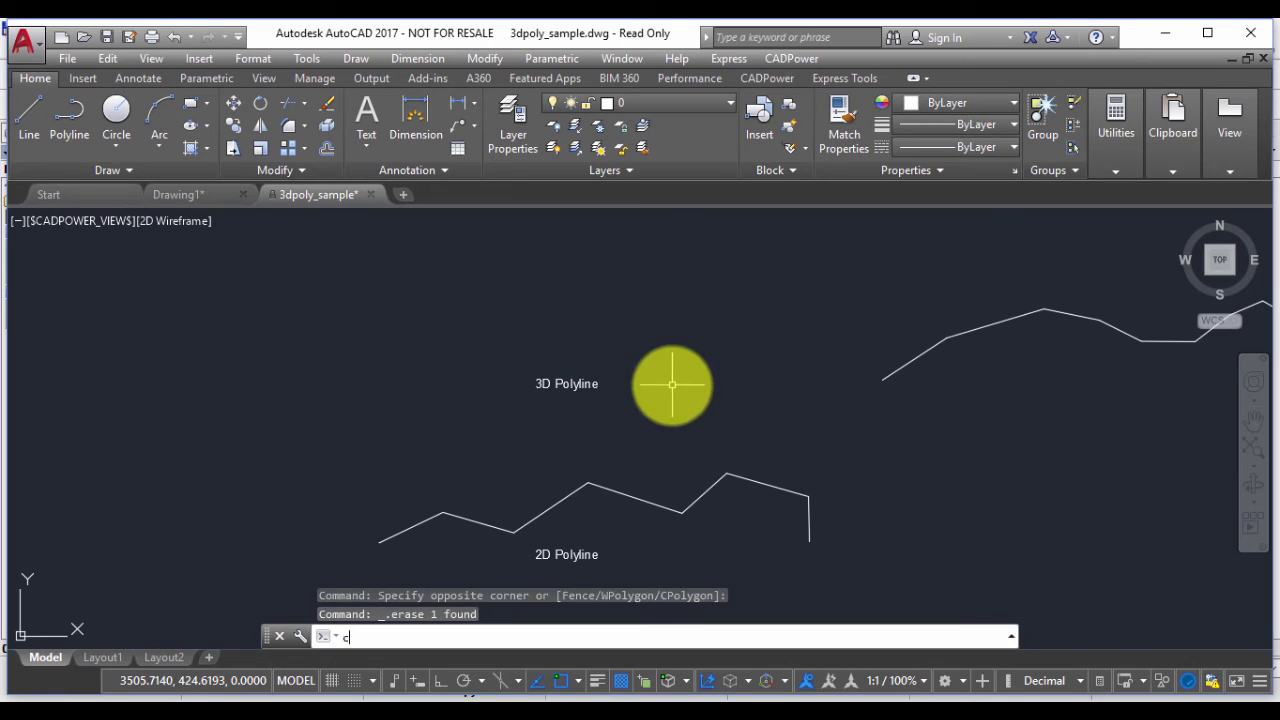
key("Return")
left_click(937, 343)
key("Return")
left_click(935, 345)
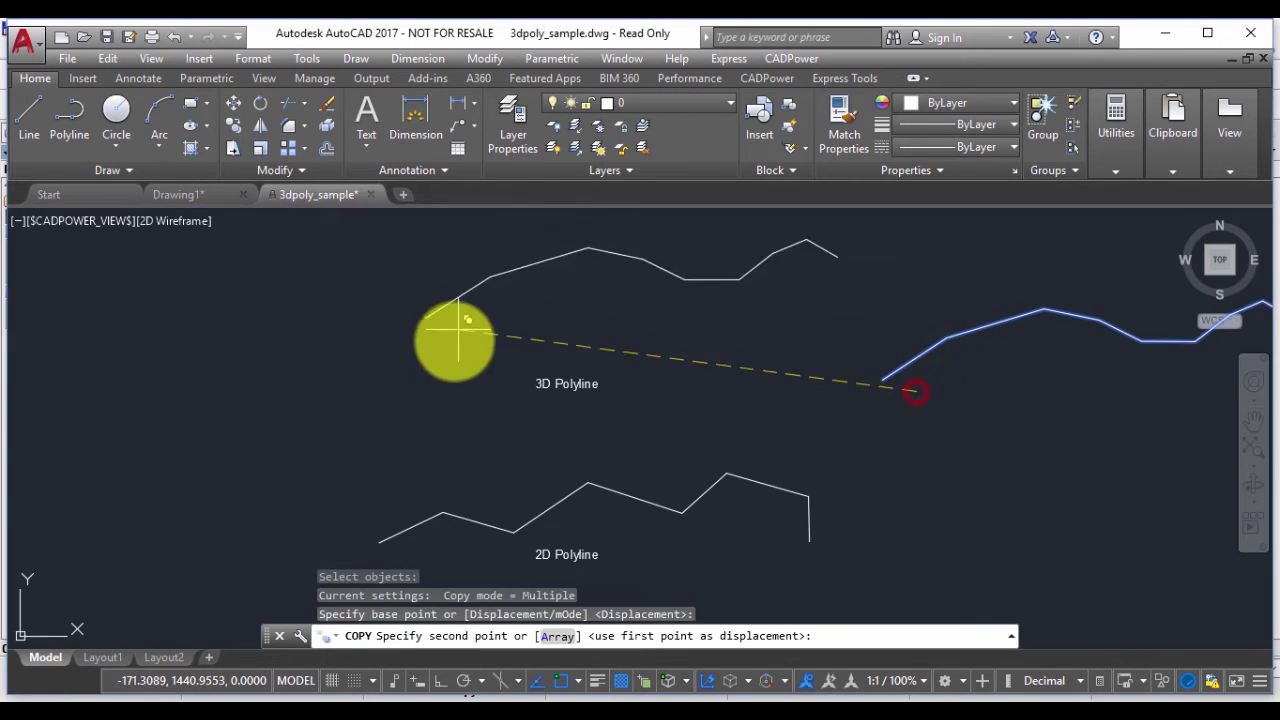
left_click(396, 362)
key("Escape")
Launch CADPower's 3D-to-2D command from Polyline Tools > Change 2d->3d->2d
left_click(785, 58)
mouse_move(817, 88)
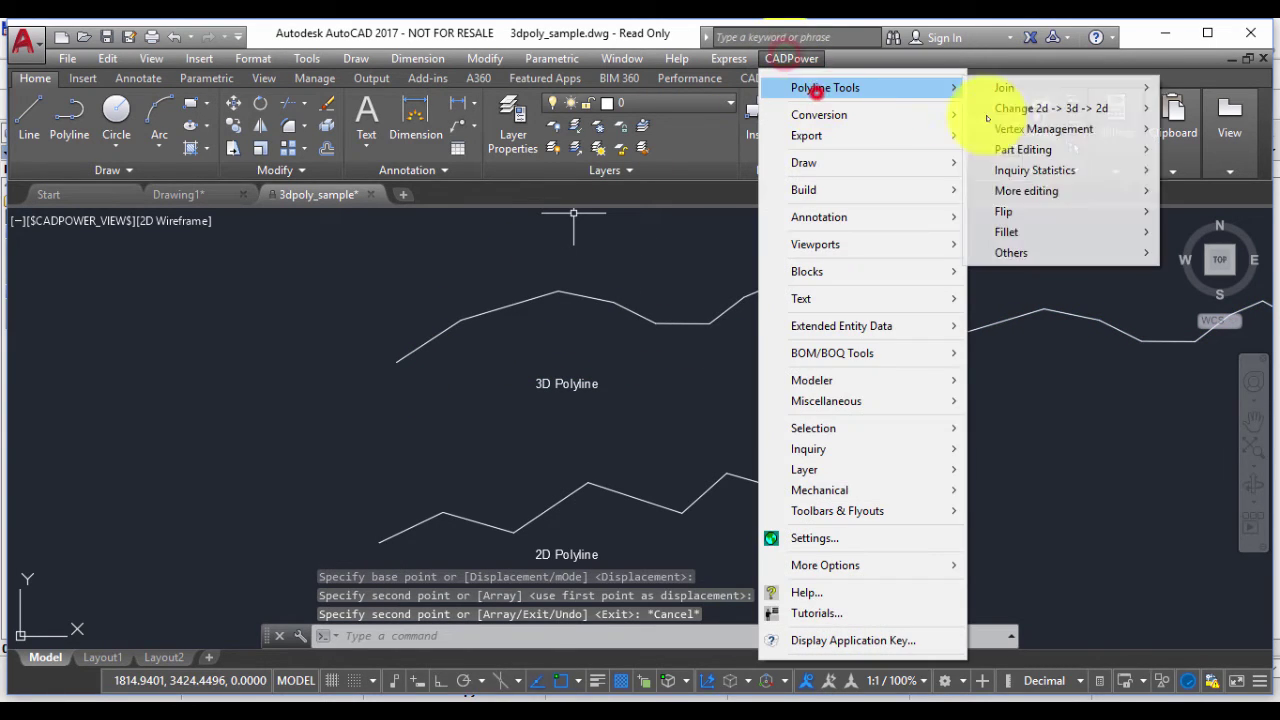
mouse_move(1077, 109)
left_click(1193, 130)
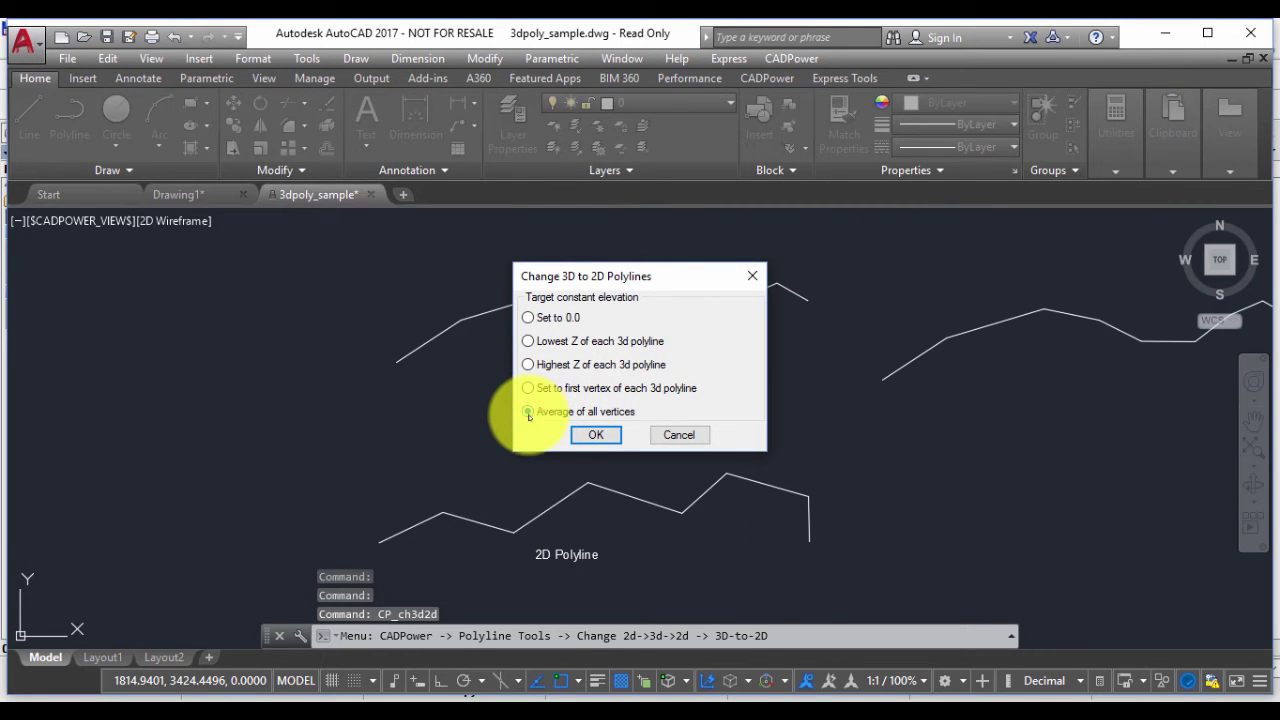
Flatten the copied 3D polyline to the average elevation of all its vertices
left_click(594, 437)
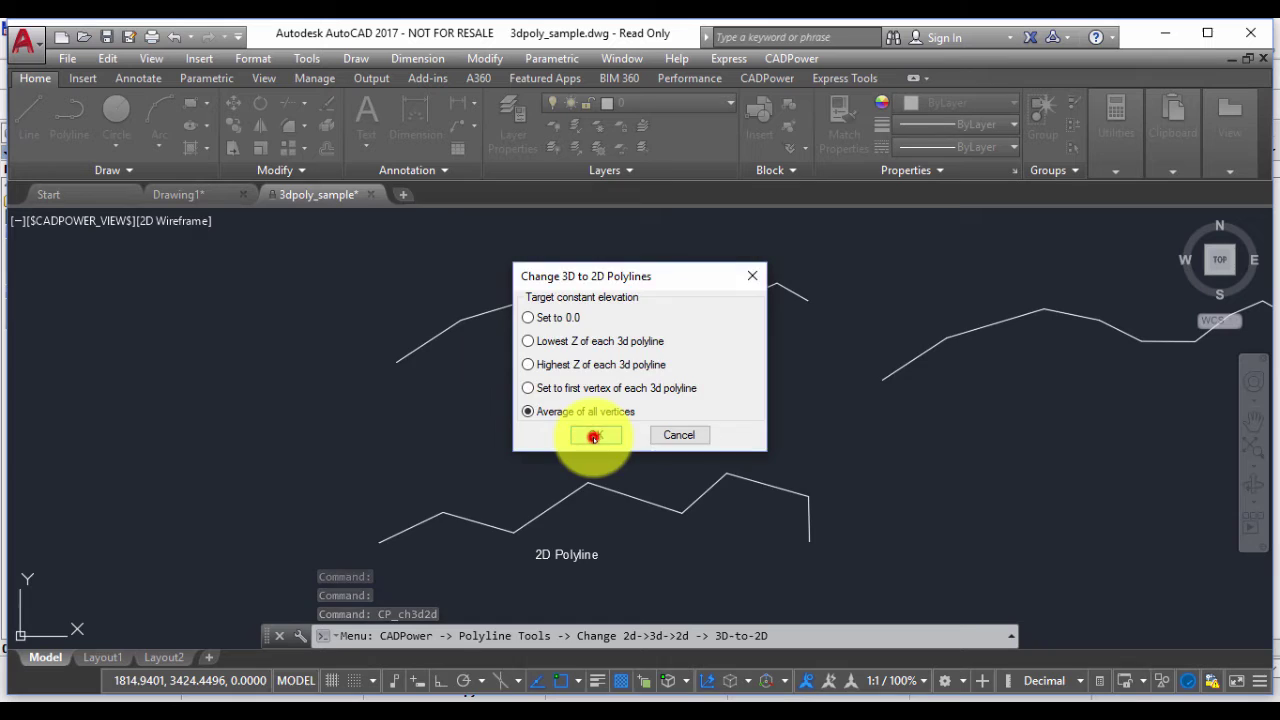
left_click(651, 471)
left_click(709, 281)
left_click(651, 374)
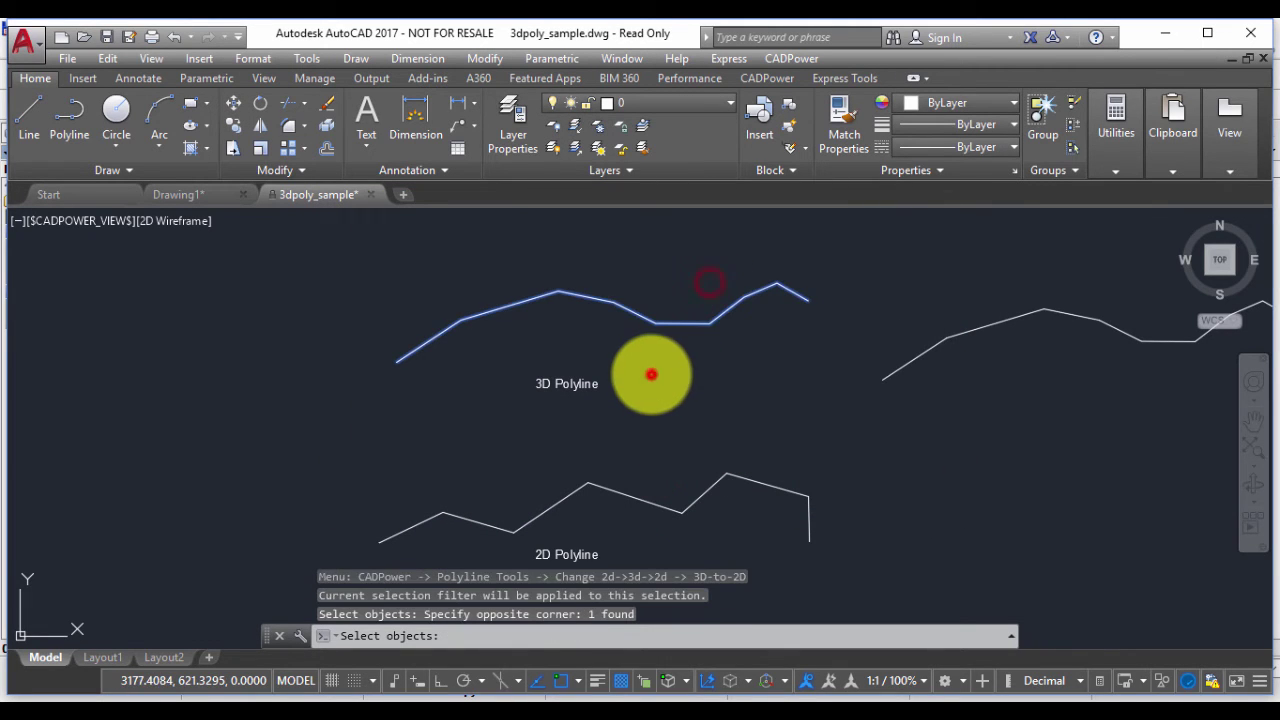
right_click(651, 373)
left_click(737, 473)
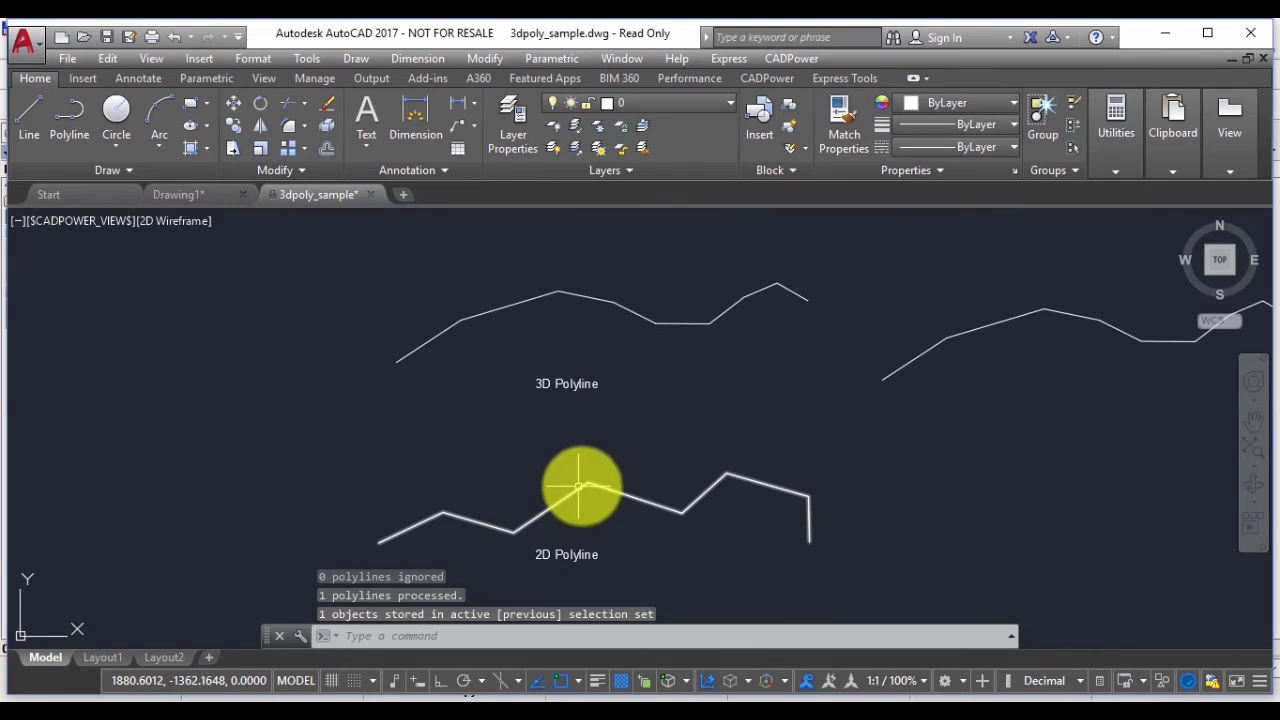
key("F2")
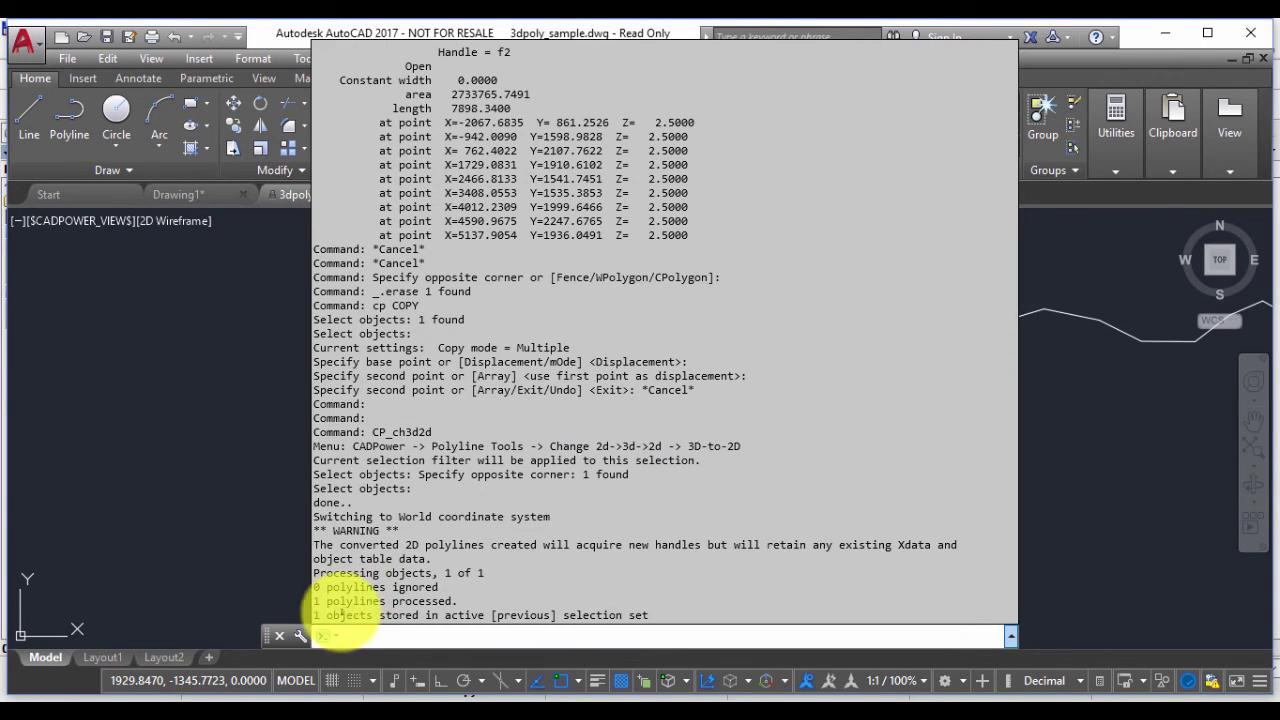
left_click(432, 600)
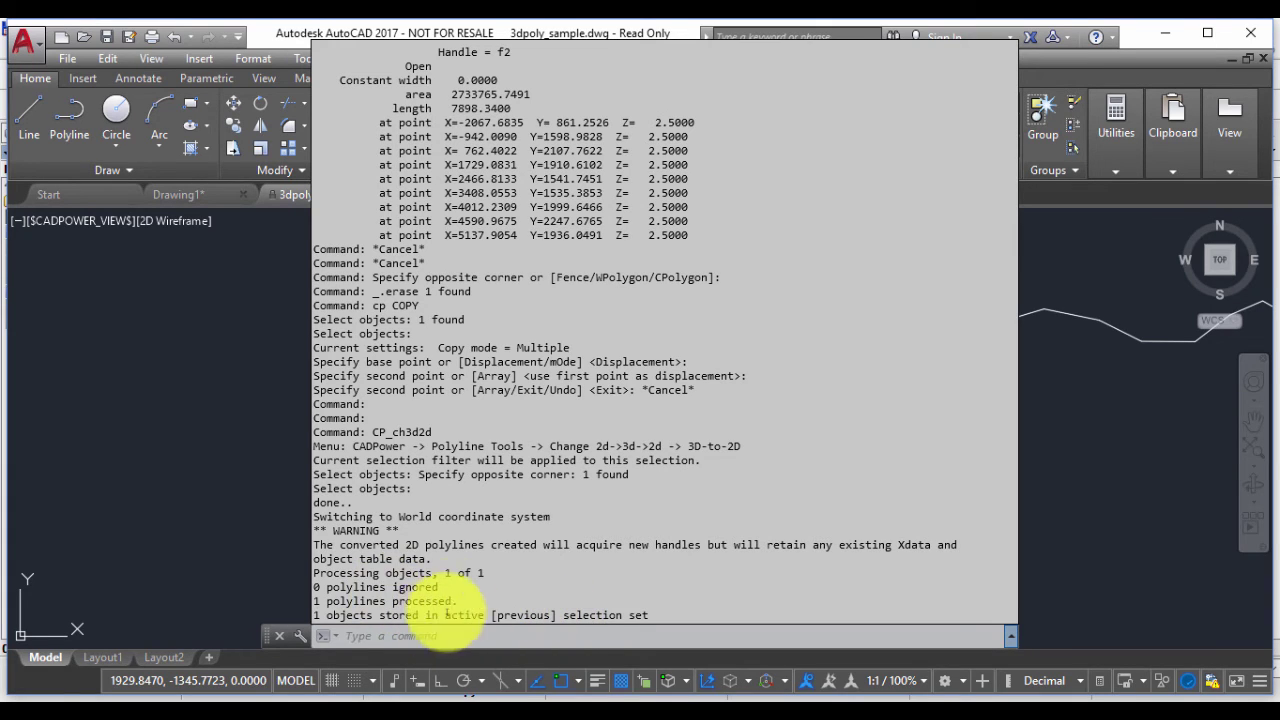
key("F2")
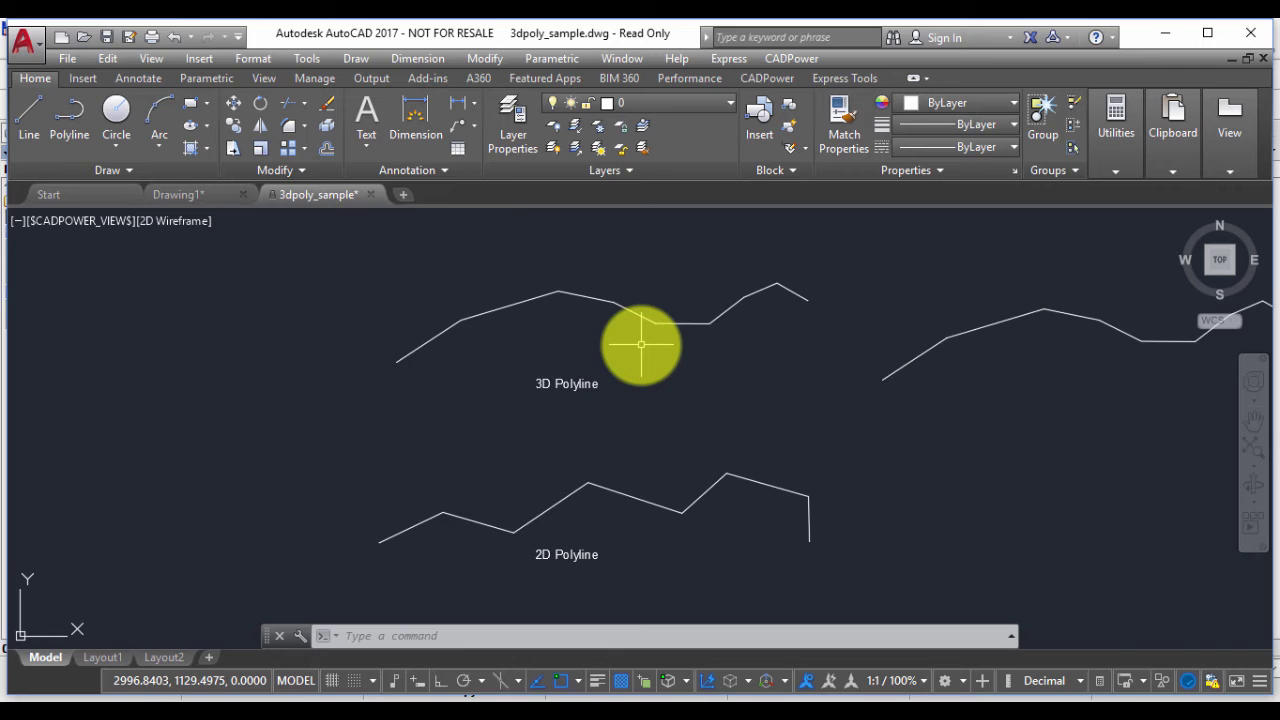
type("p")
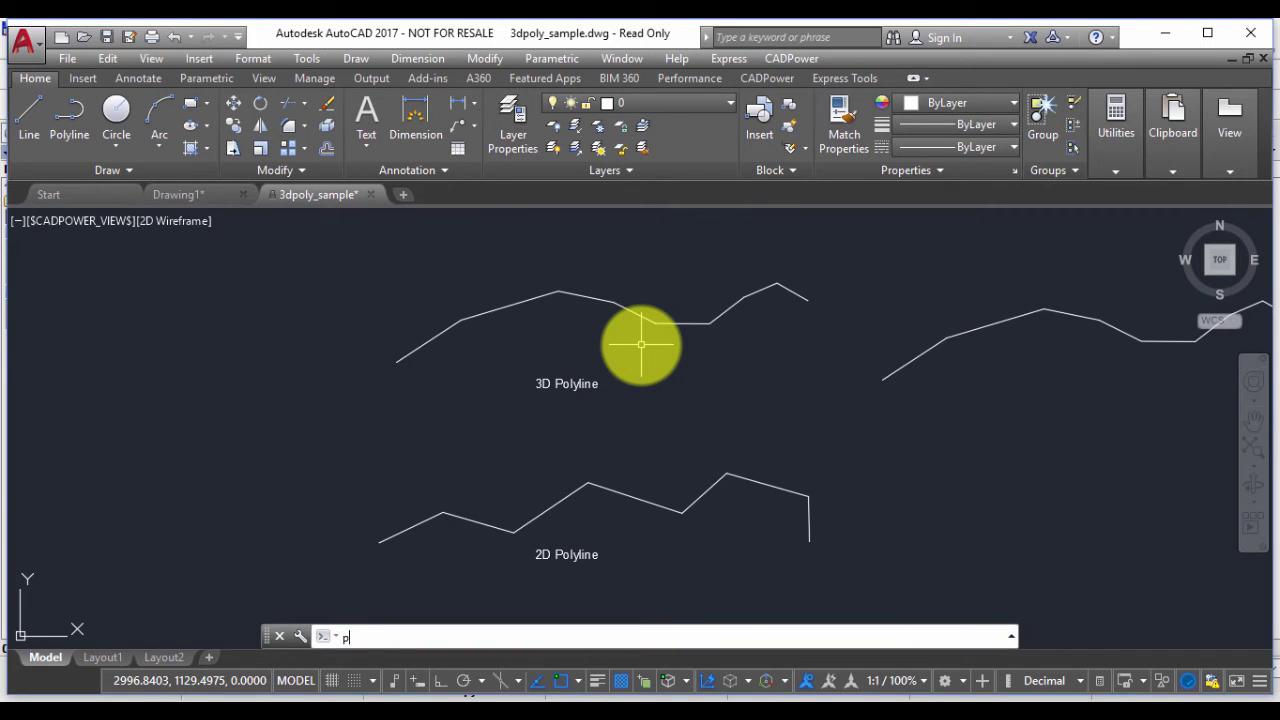
key("Return")
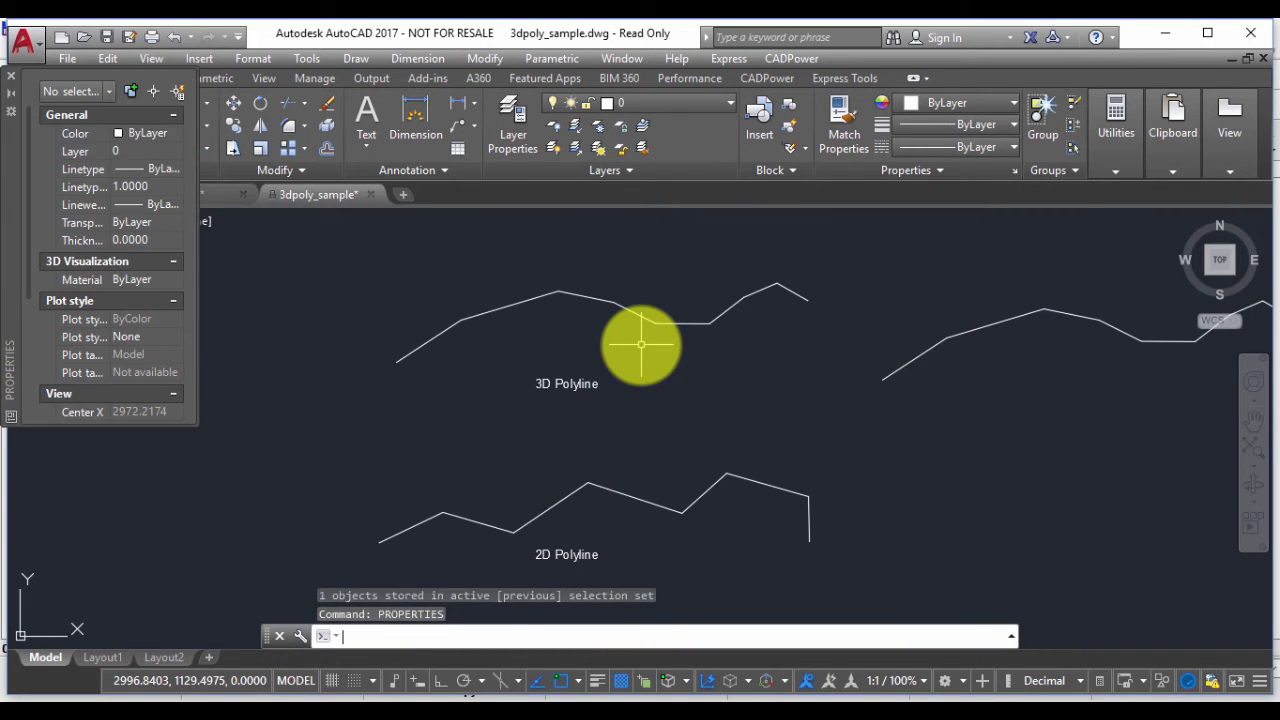
key("Escape")
key("Escape")
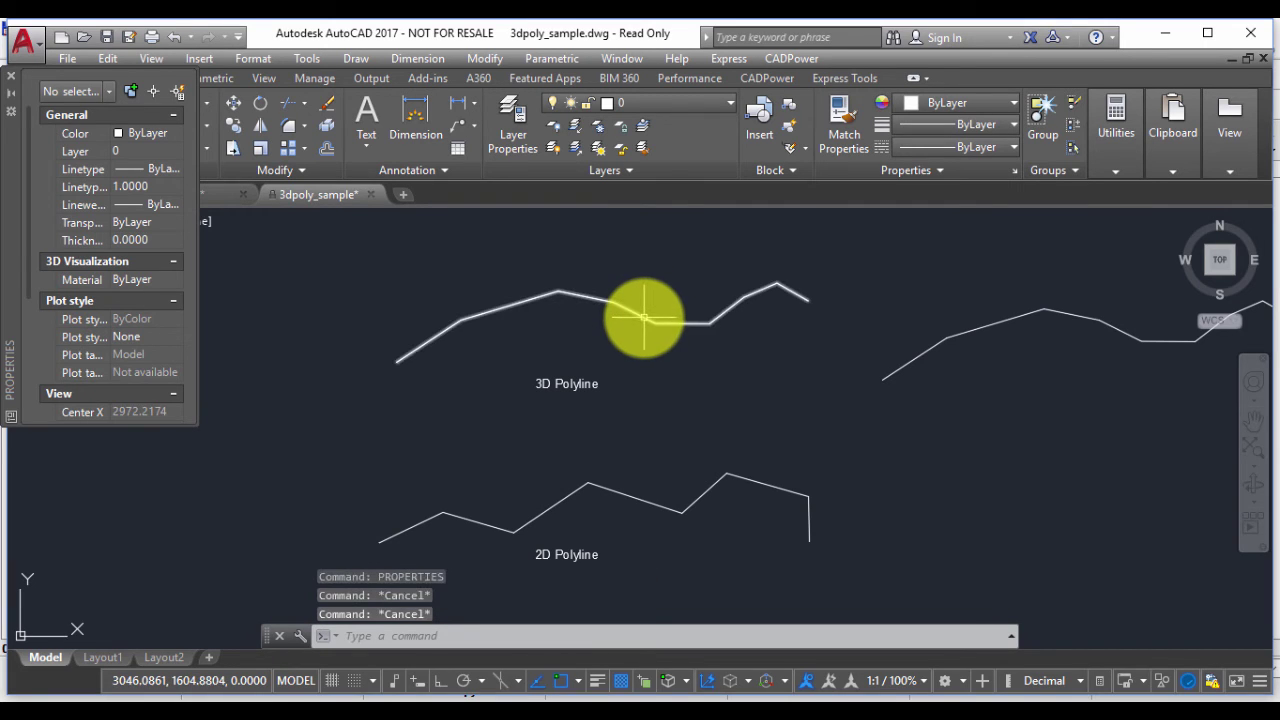
left_click(643, 317)
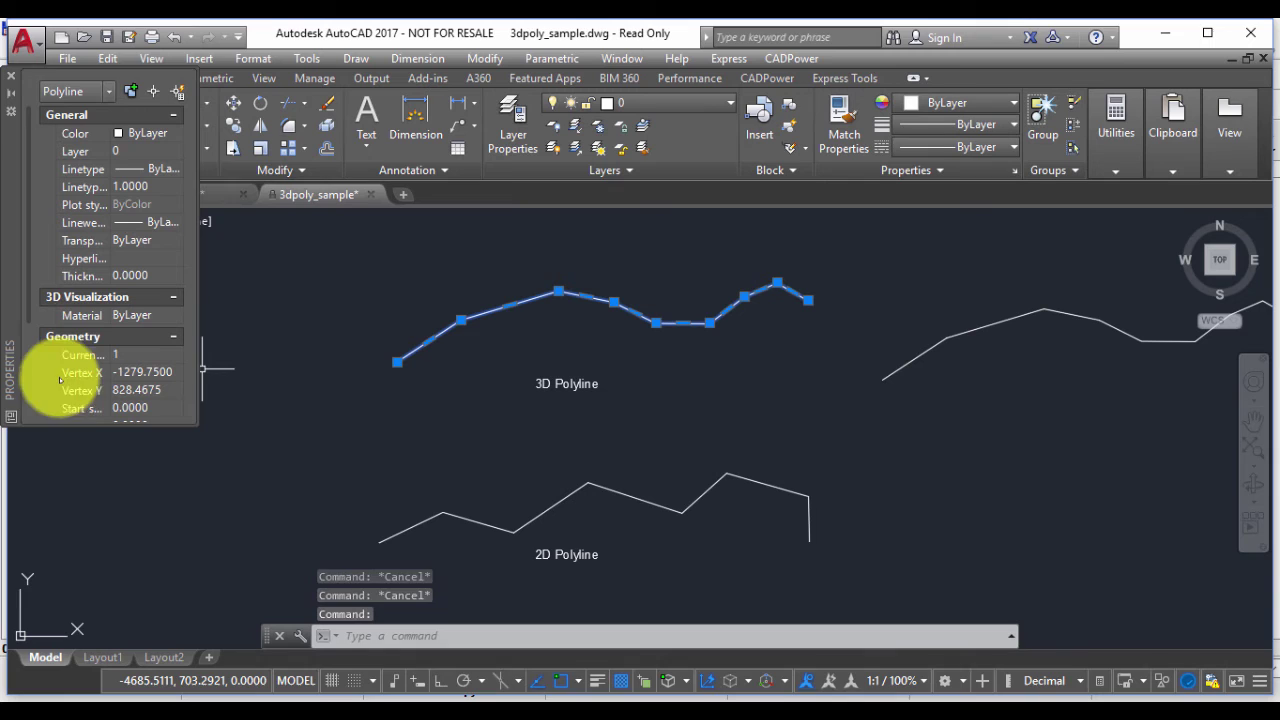
left_click_drag(77, 428, 86, 600)
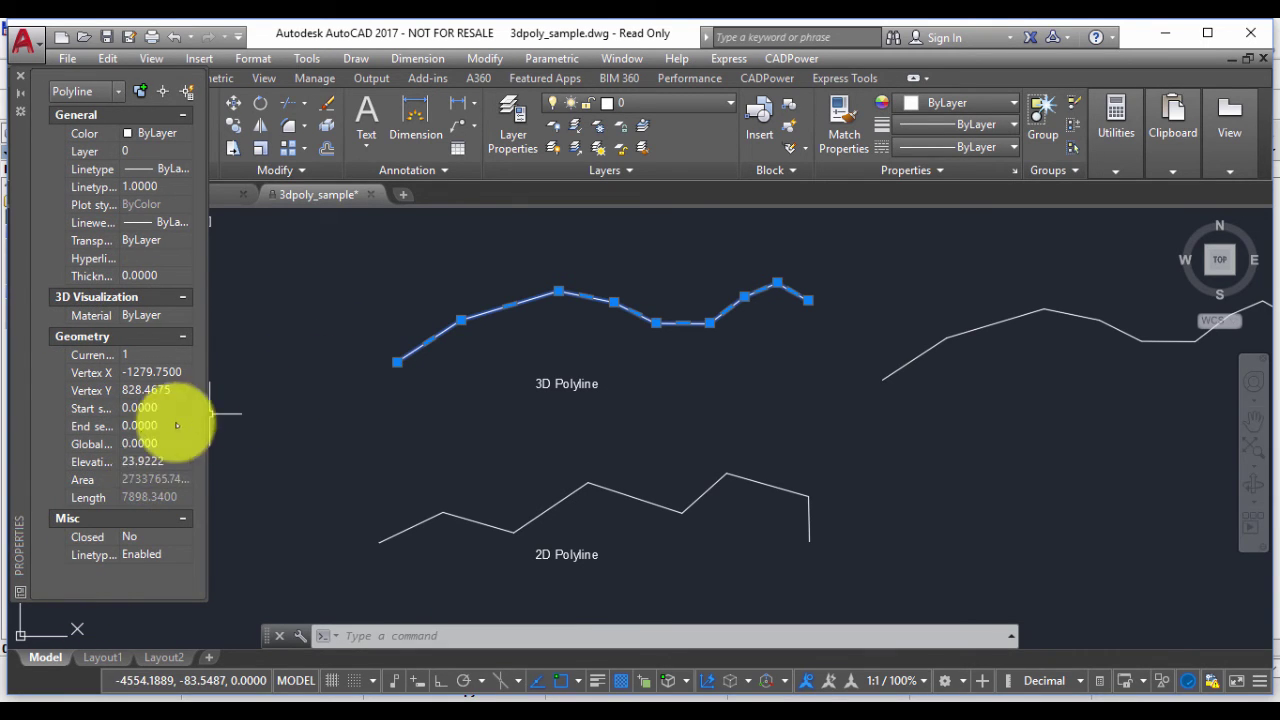
left_click(163, 354)
left_click(186, 352)
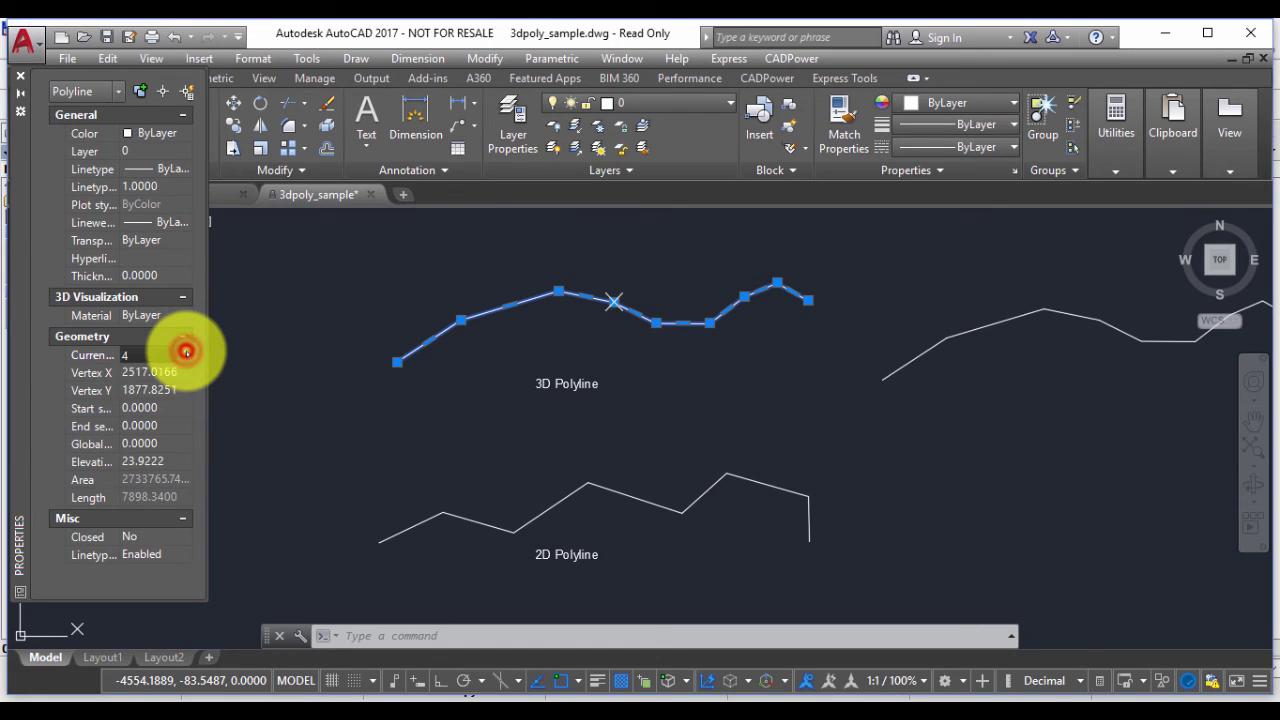
key("Escape")
key("Escape")
key("Escape")
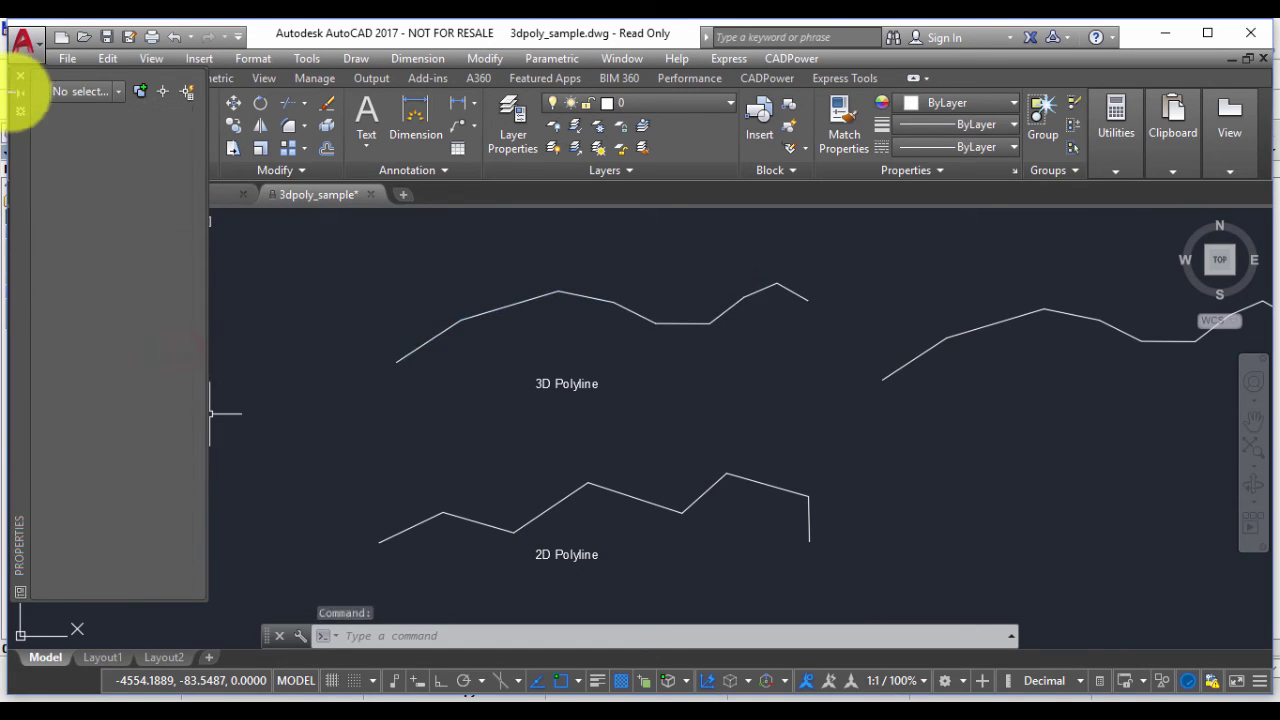
left_click(20, 76)
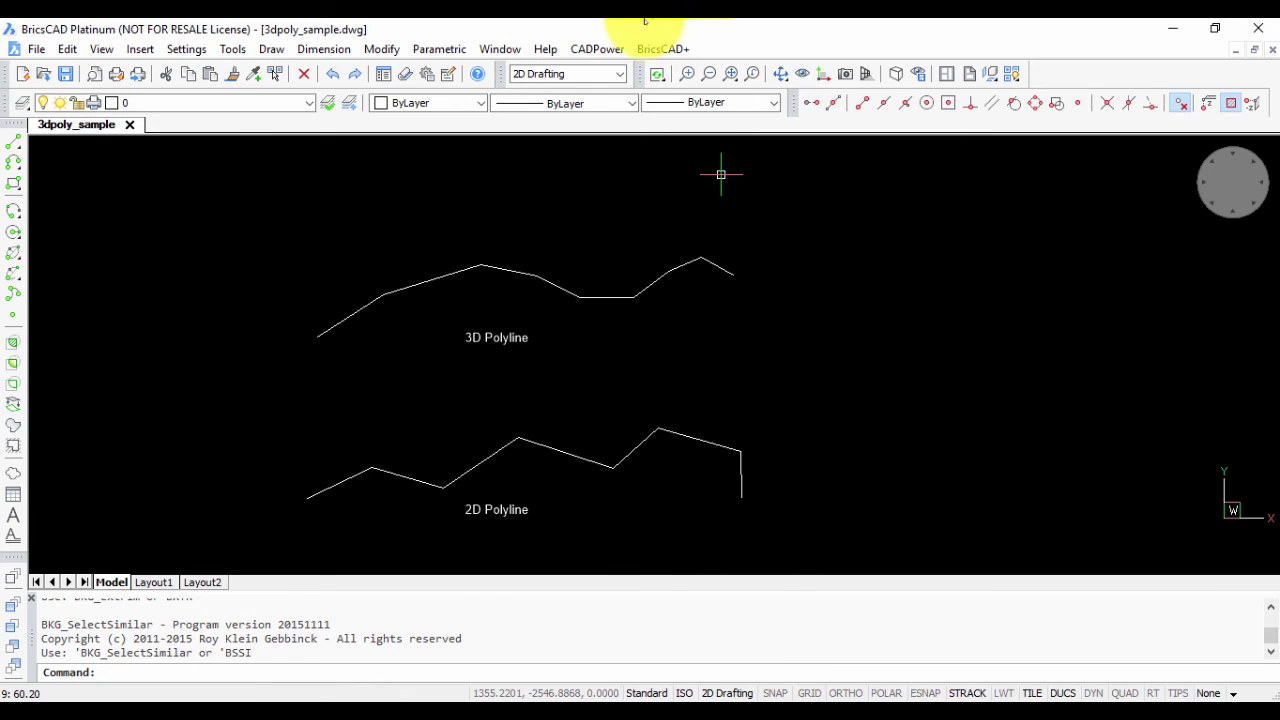
In BricsCAD, bring up CADPower's 3D-to-2D elevation options, then cancel without converting
left_click(600, 48)
left_click(608, 77)
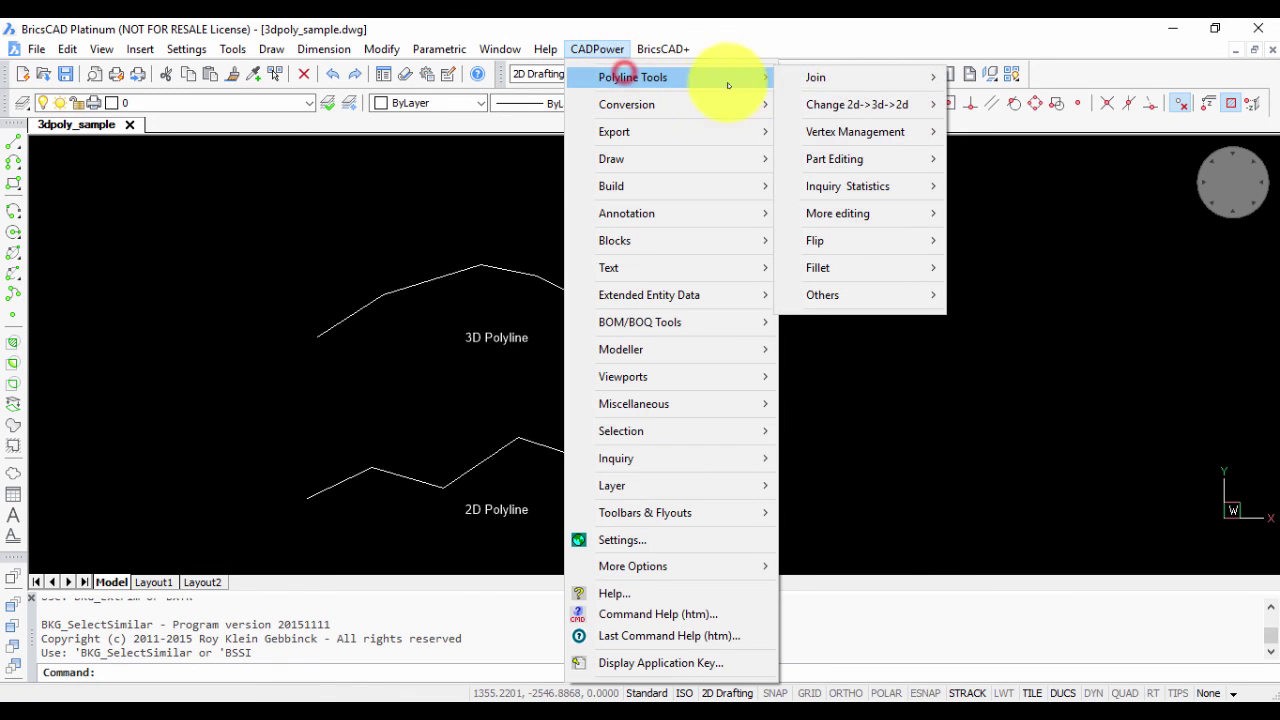
left_click(838, 104)
left_click(997, 124)
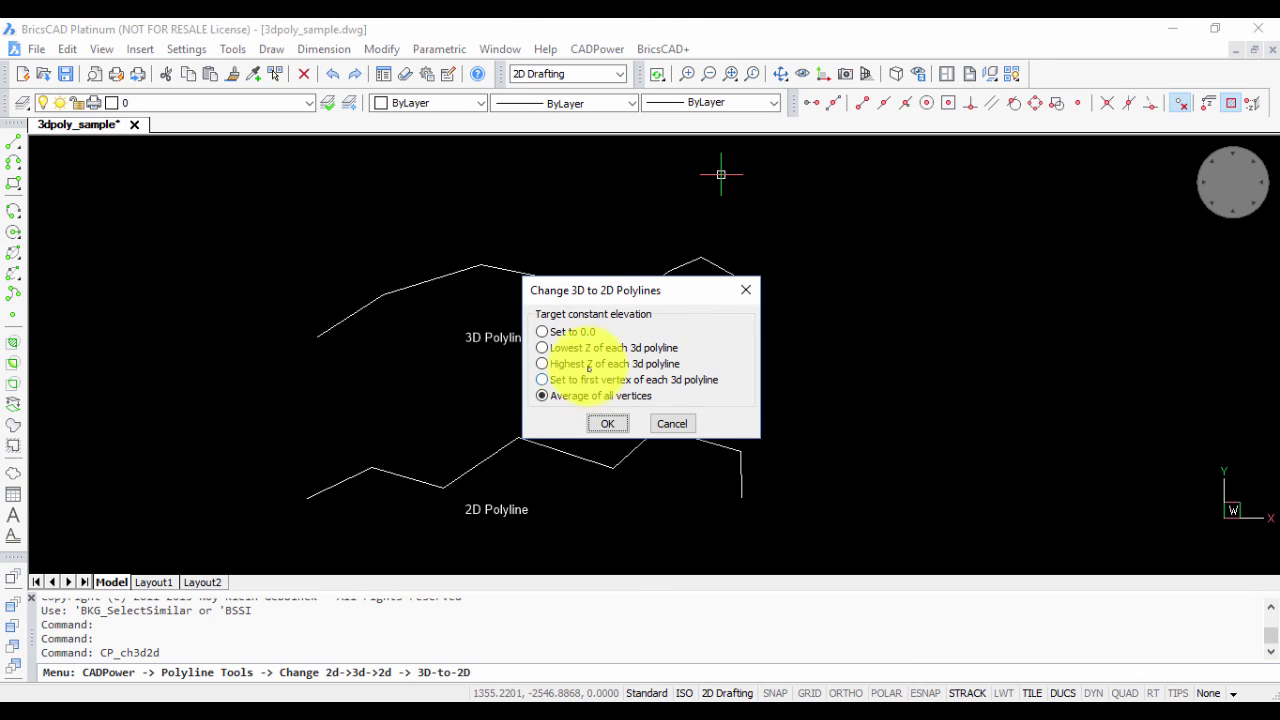
left_click(672, 423)
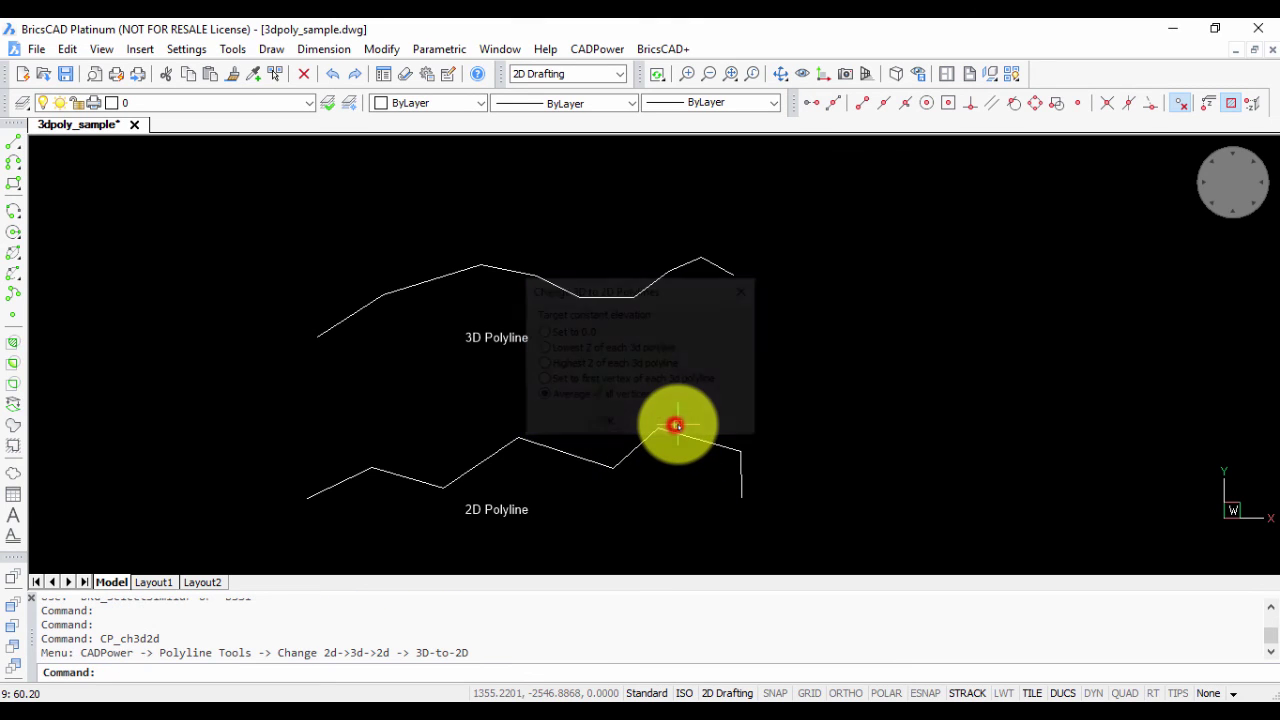